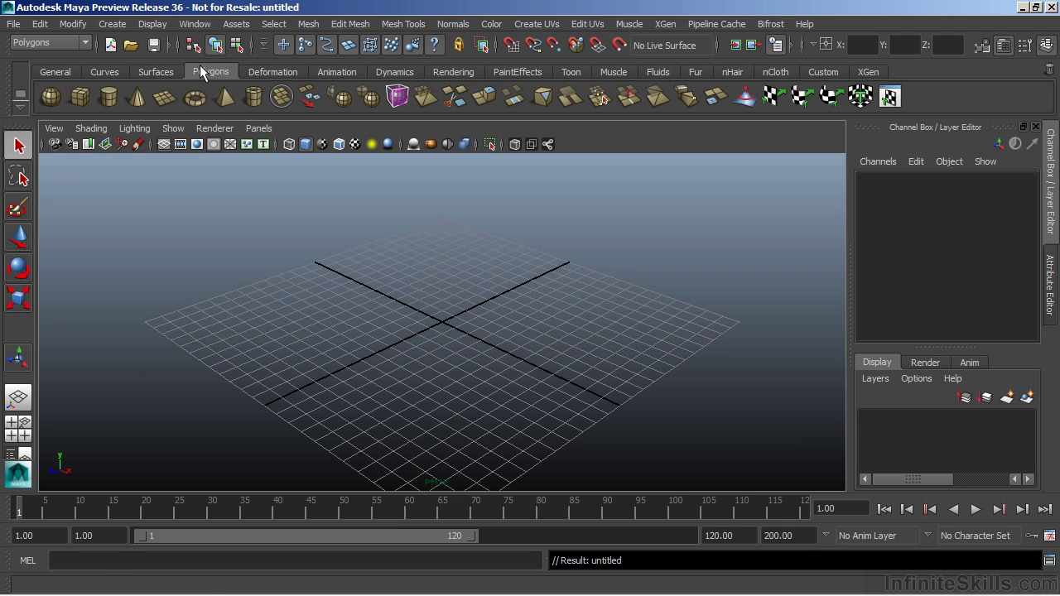
Step: Open the Outliner from the Window menu and nudge it into place over the viewport
{"action": "left_click", "coordinate": [198, 26]}
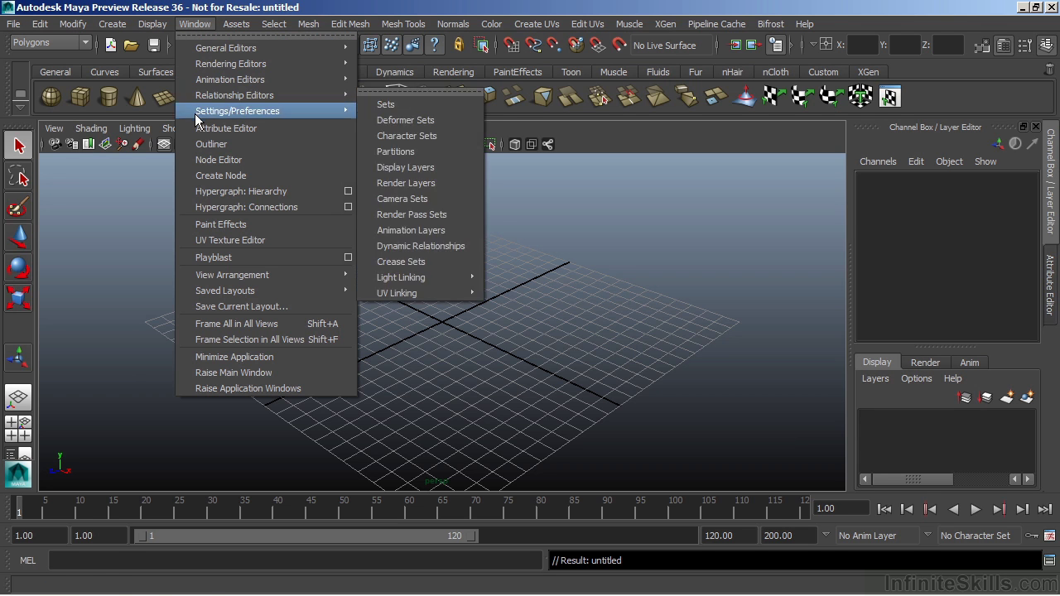
{"action": "left_click", "coordinate": [198, 145]}
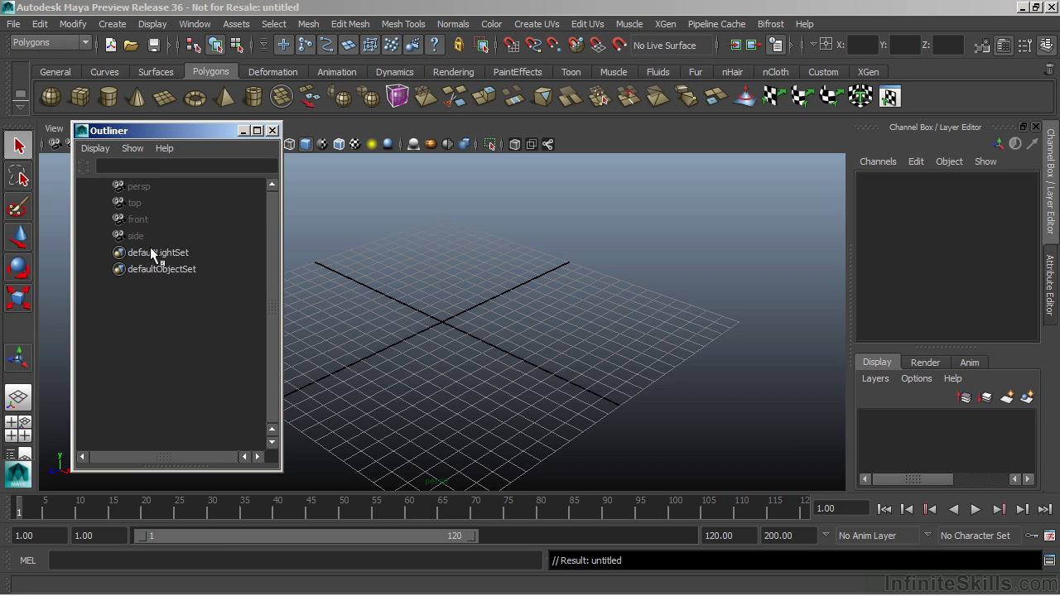
{"action": "left_click_drag", "start_coordinate": [186, 130], "coordinate": [172, 140]}
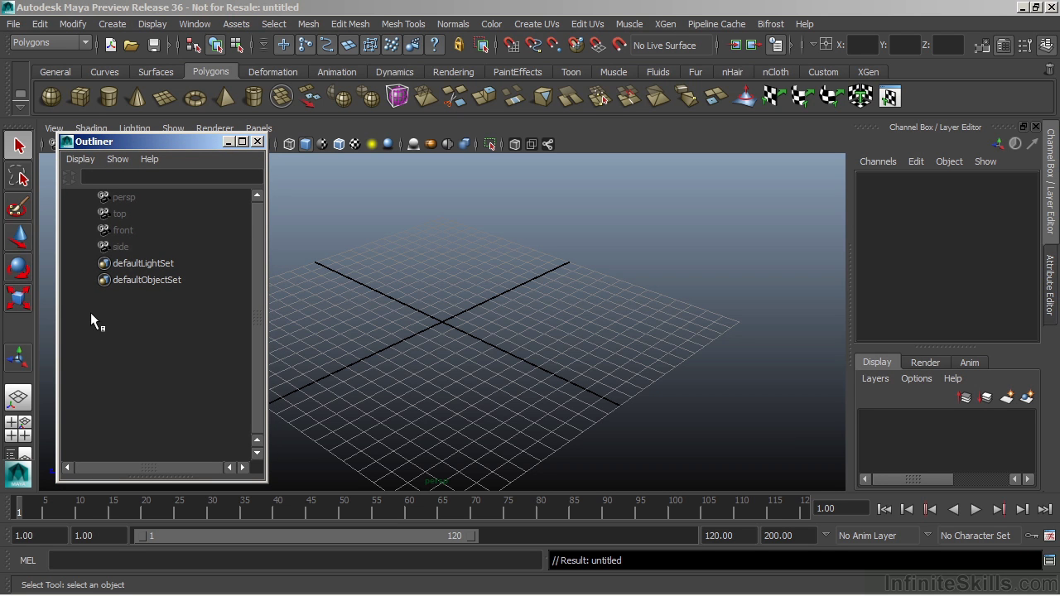
Step: Create a polygon sphere, two cubes, a cylinder, cone, plane, torus and pyramid from the shelf
{"action": "left_click", "coordinate": [50, 98]}
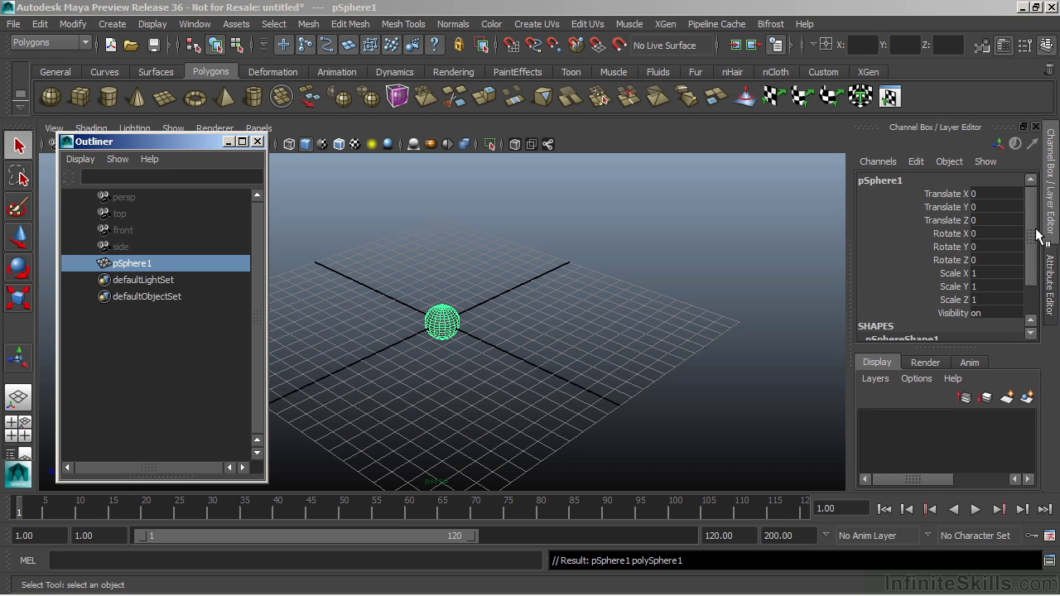
{"action": "scroll", "coordinate": [974, 286], "scroll_direction": "down", "scroll_amount": 3}
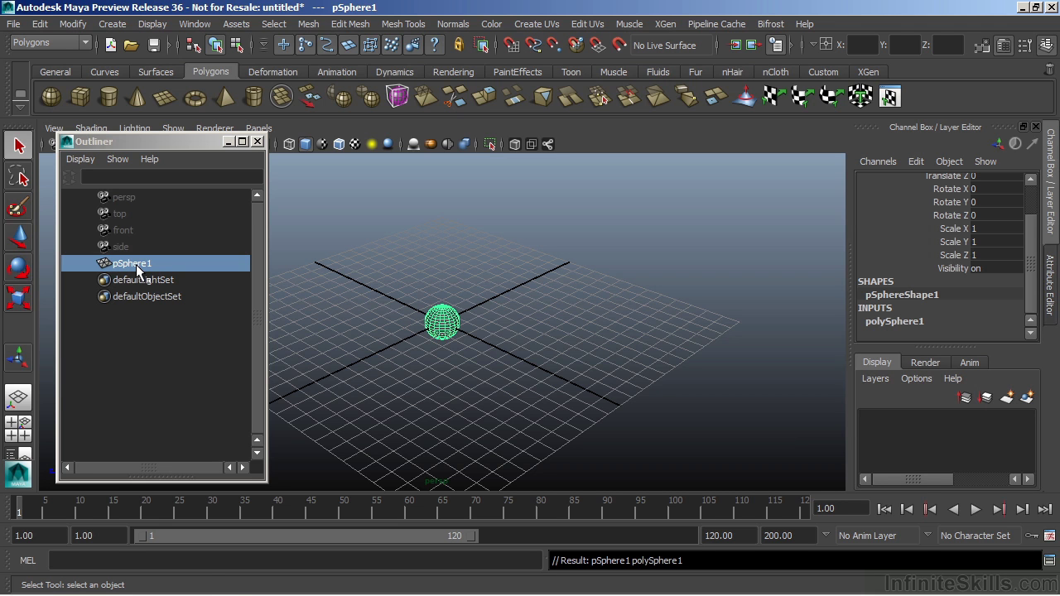
{"action": "left_click", "coordinate": [80, 97]}
{"action": "left_click", "coordinate": [80, 97]}
{"action": "left_click", "coordinate": [108, 97]}
{"action": "left_click", "coordinate": [137, 97]}
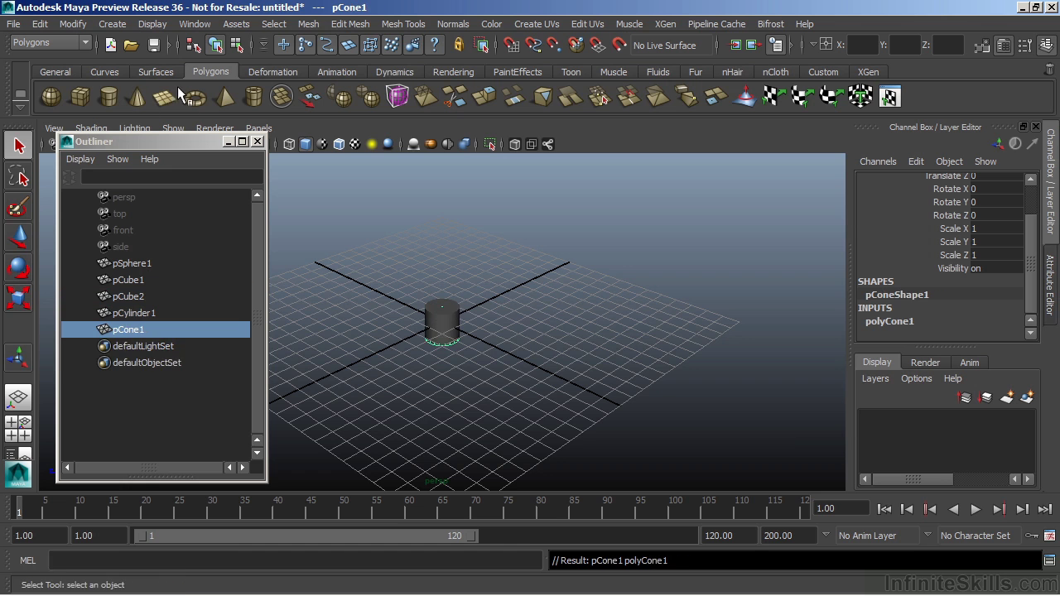
{"action": "left_click", "coordinate": [174, 97]}
{"action": "left_click", "coordinate": [194, 97]}
{"action": "left_click", "coordinate": [223, 97]}
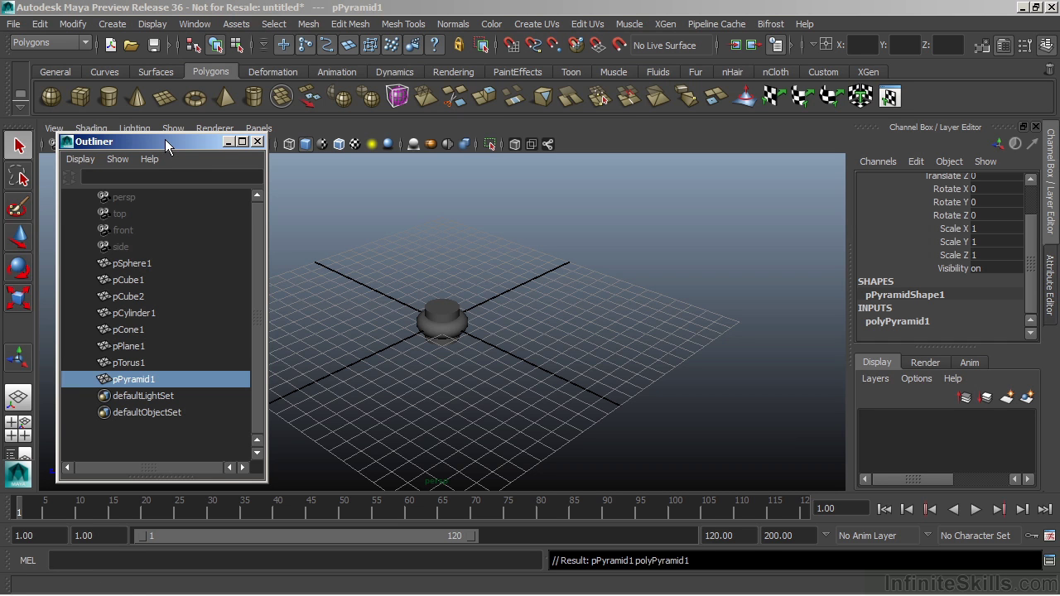
{"action": "left_click_drag", "start_coordinate": [165, 141], "coordinate": [166, 116]}
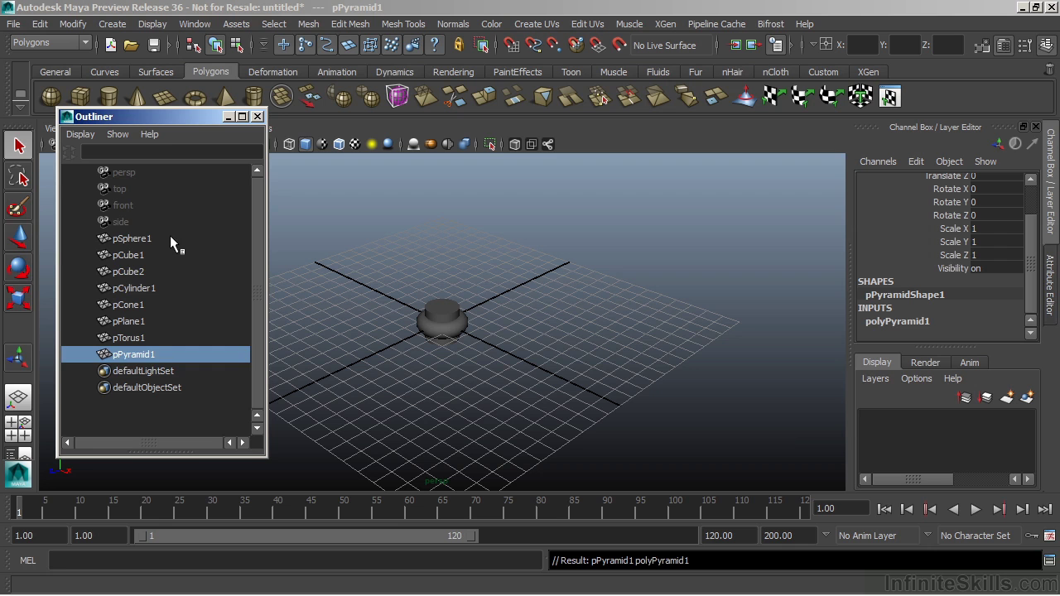
Step: Parent pCube1, pCylinder1 and pPyramid1 under pSphere1 and expand pSphere1
{"action": "left_click", "coordinate": [130, 255]}
{"action": "mouse_move", "coordinate": [130, 255]}
{"action": "middle_mouse_down"}
{"action": "mouse_move", "coordinate": [134, 240]}
{"action": "mouse_move", "coordinate": [133, 264]}
{"action": "middle_mouse_up"}
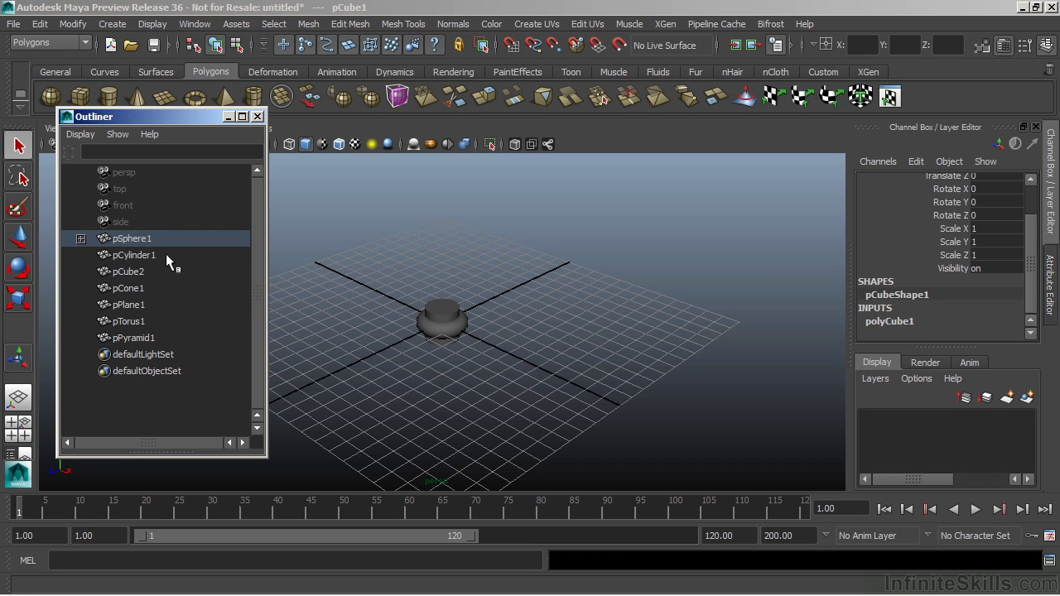
{"action": "middle_click_drag", "start_coordinate": [131, 253], "coordinate": [138, 239]}
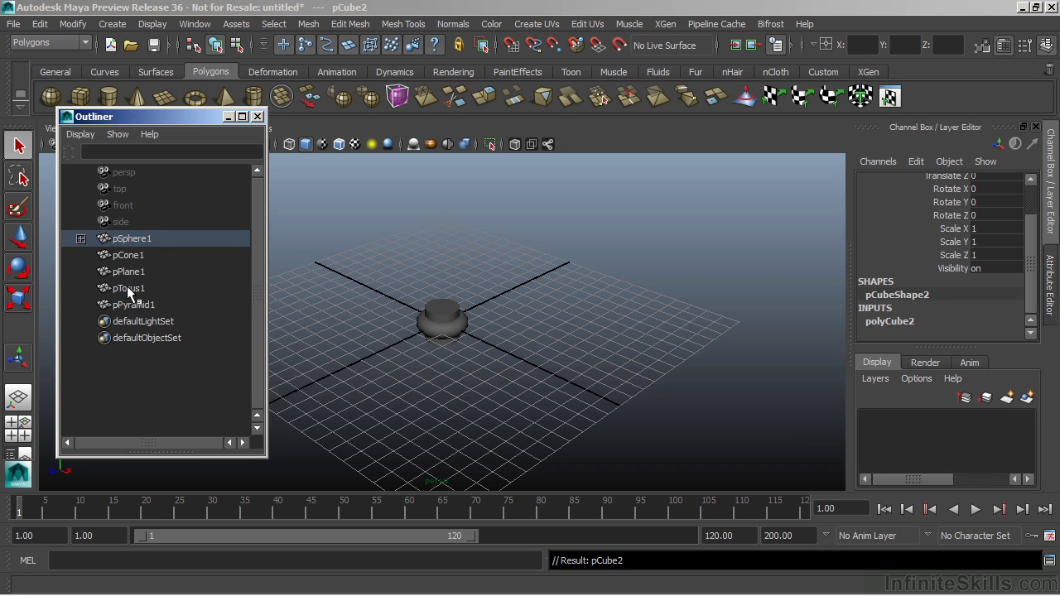
{"action": "middle_click_drag", "start_coordinate": [135, 306], "coordinate": [133, 244]}
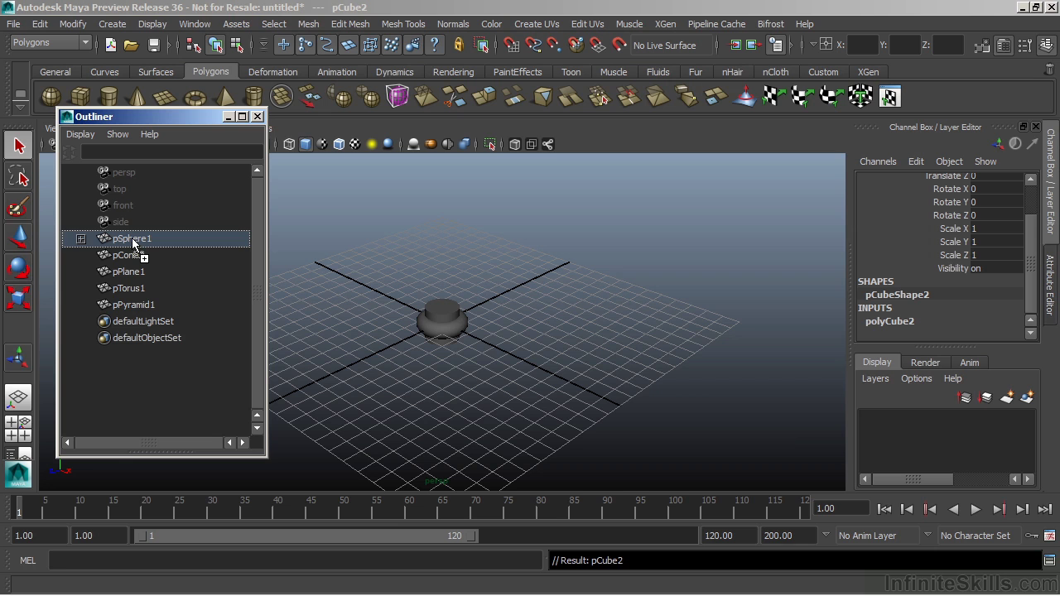
{"action": "middle_click_drag", "start_coordinate": [133, 243], "coordinate": [135, 241]}
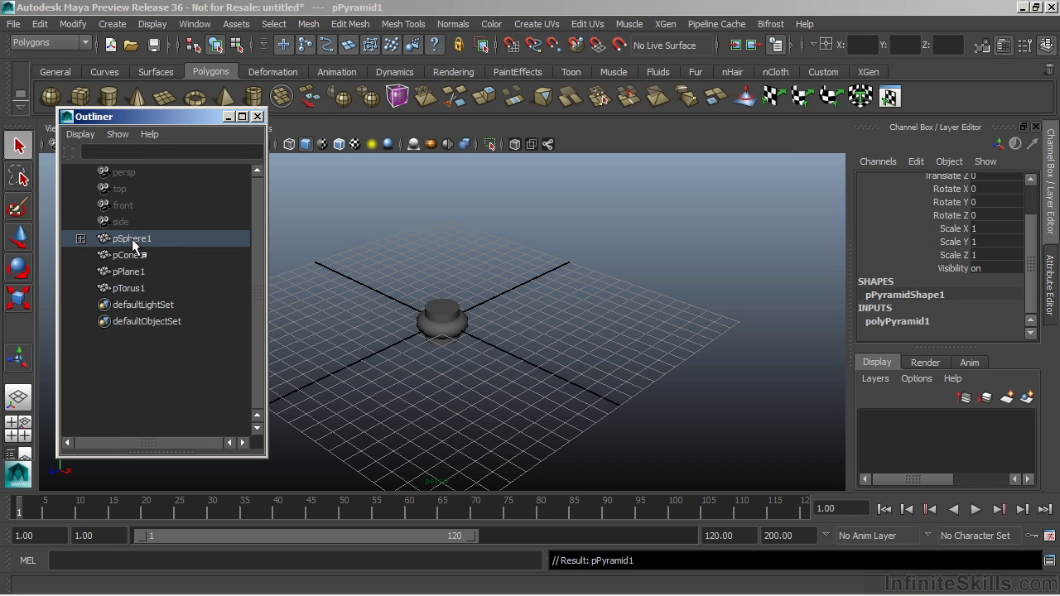
{"action": "left_click", "coordinate": [81, 239]}
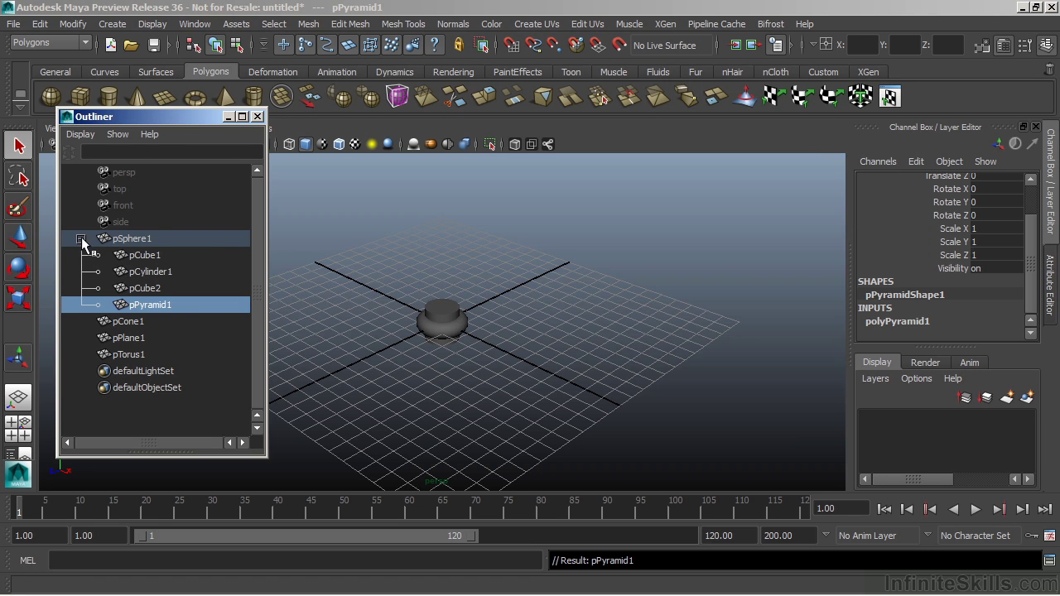
Step: Move pCube2 under pPyramid1 and expand pPyramid1 to show it
{"action": "middle_click_drag", "start_coordinate": [159, 250], "coordinate": [153, 306]}
{"action": "middle_click_drag", "start_coordinate": [168, 314], "coordinate": [162, 286]}
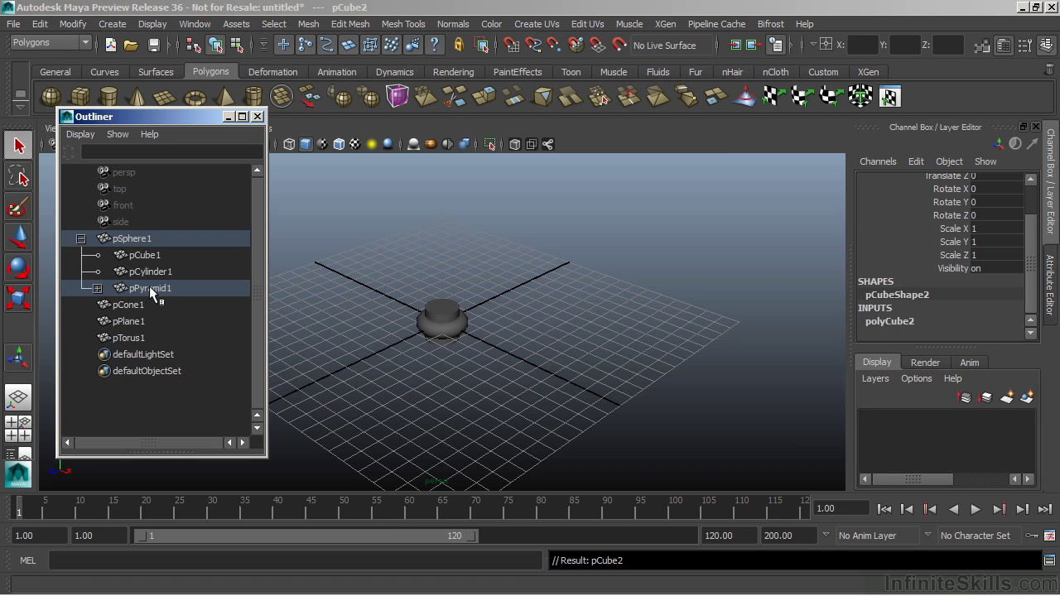
{"action": "left_click", "coordinate": [97, 288]}
Step: Parent pCone1 under pCube2, expand pCube2 and keep the cone selected with the Move tool
{"action": "middle_click_drag", "start_coordinate": [125, 321], "coordinate": [169, 307]}
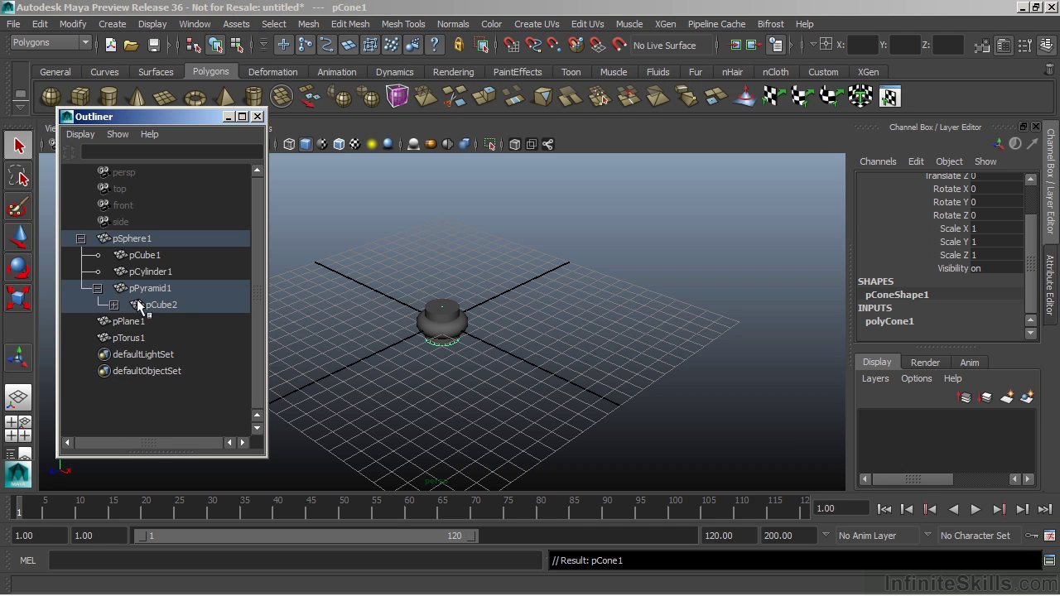
{"action": "left_click", "coordinate": [115, 305]}
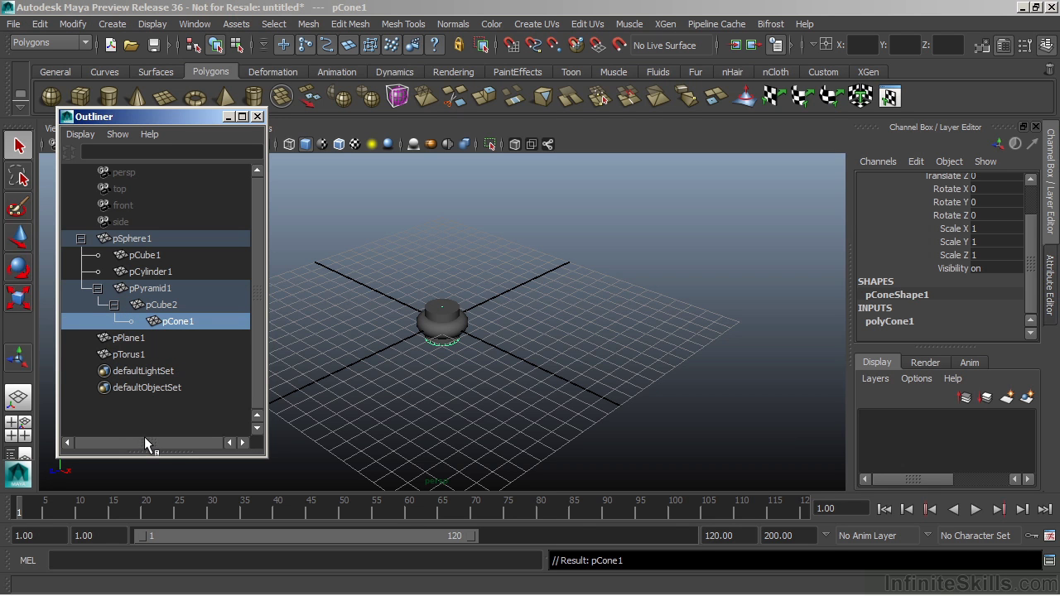
{"action": "left_click", "coordinate": [440, 332]}
{"action": "key", "text": "w"}
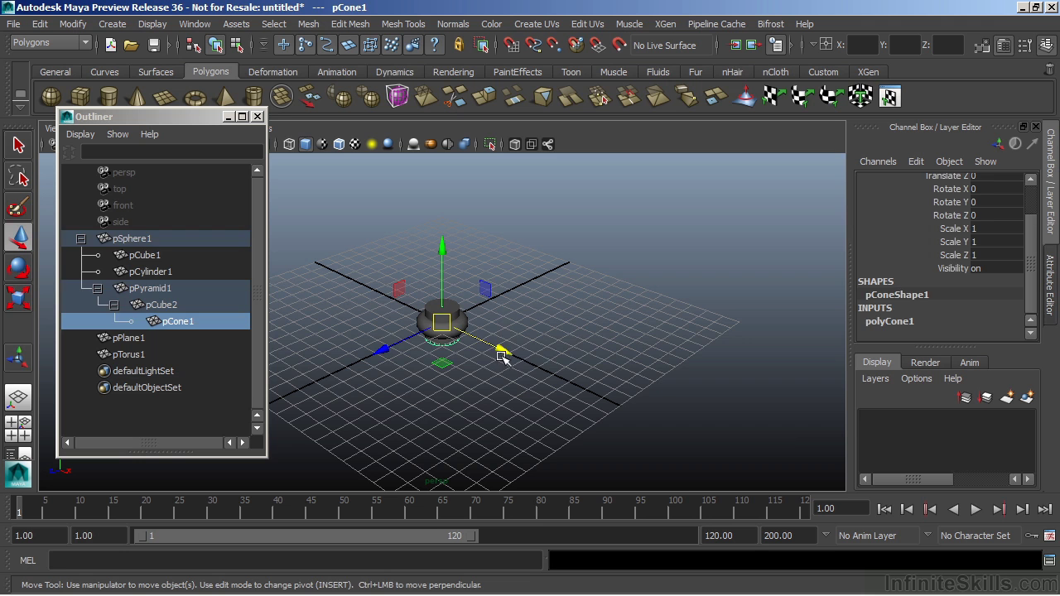
{"action": "left_click", "coordinate": [534, 359]}
{"action": "key", "text": "ctrl+z"}
Step: Move the cone 3.289 units along X, collapse pSphere1 and reselect the cone
{"action": "middle_click_drag", "start_coordinate": [497, 343], "coordinate": [547, 364]}
{"action": "left_click", "coordinate": [558, 322]}
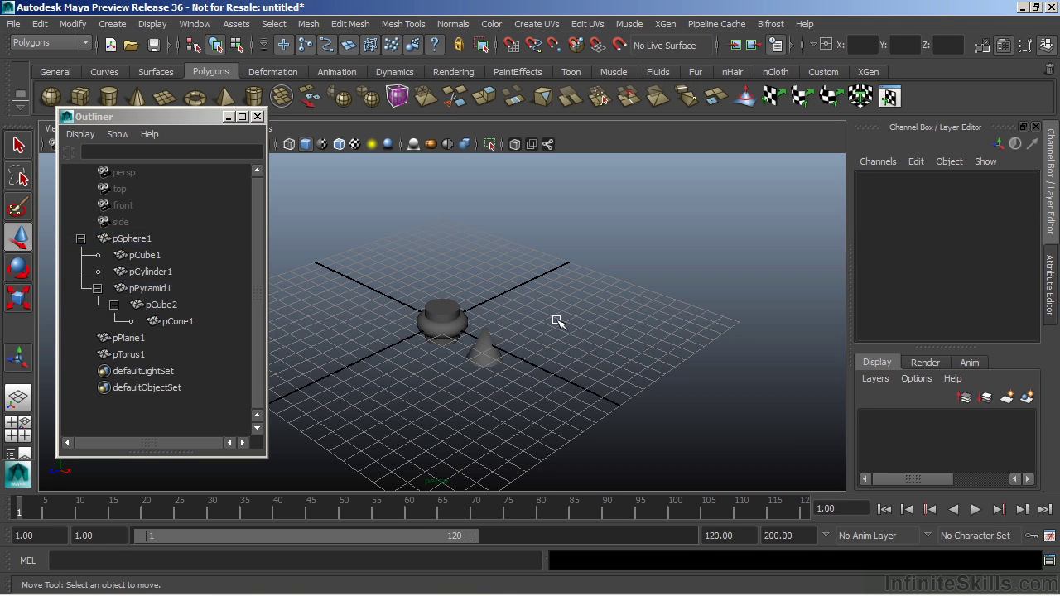
{"action": "left_click", "coordinate": [80, 238]}
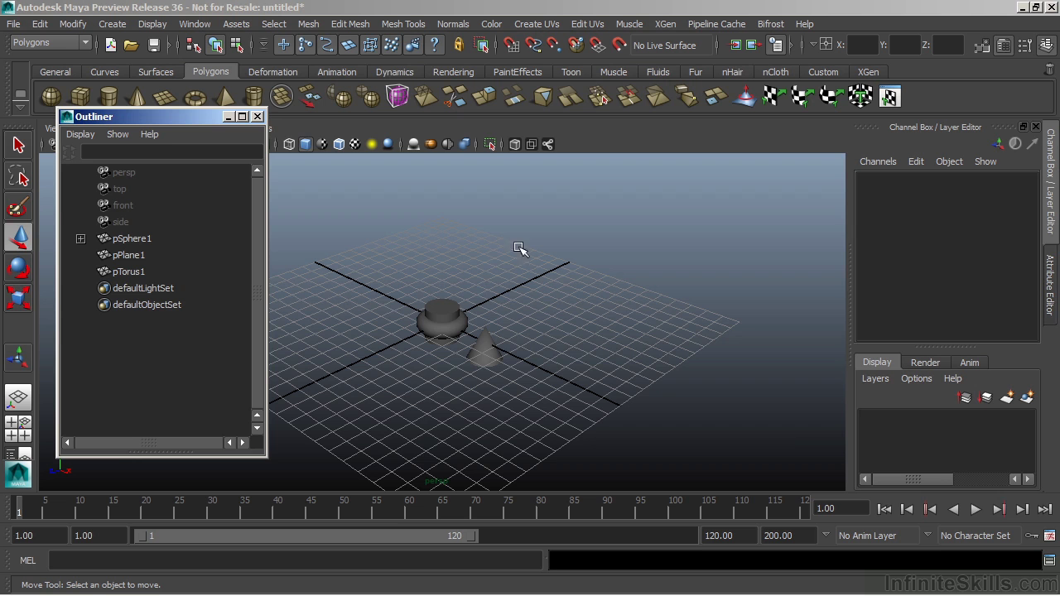
{"action": "left_click", "coordinate": [490, 358]}
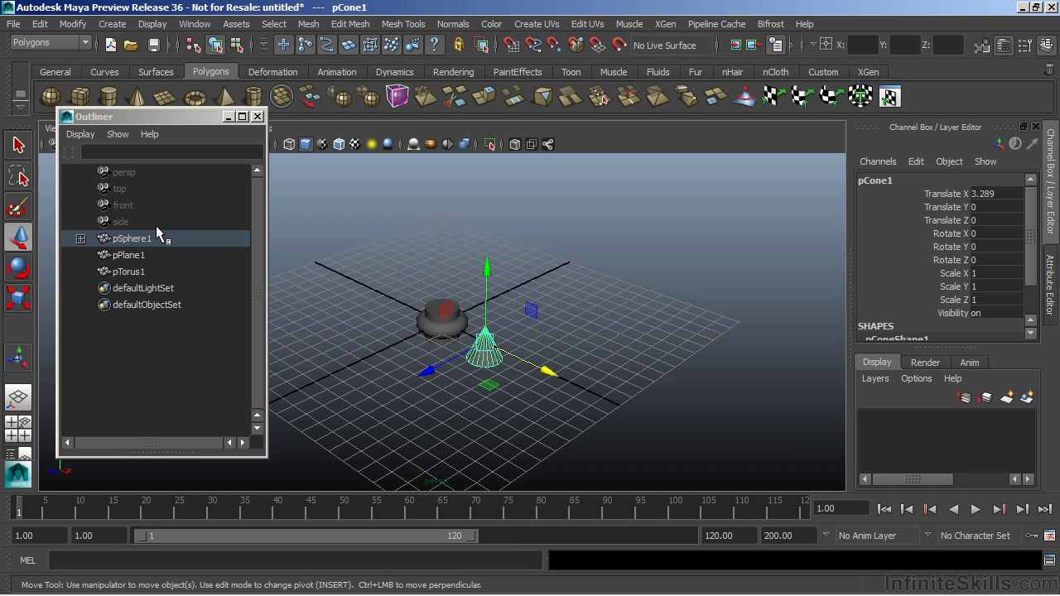
{"action": "right_click", "coordinate": [127, 233]}
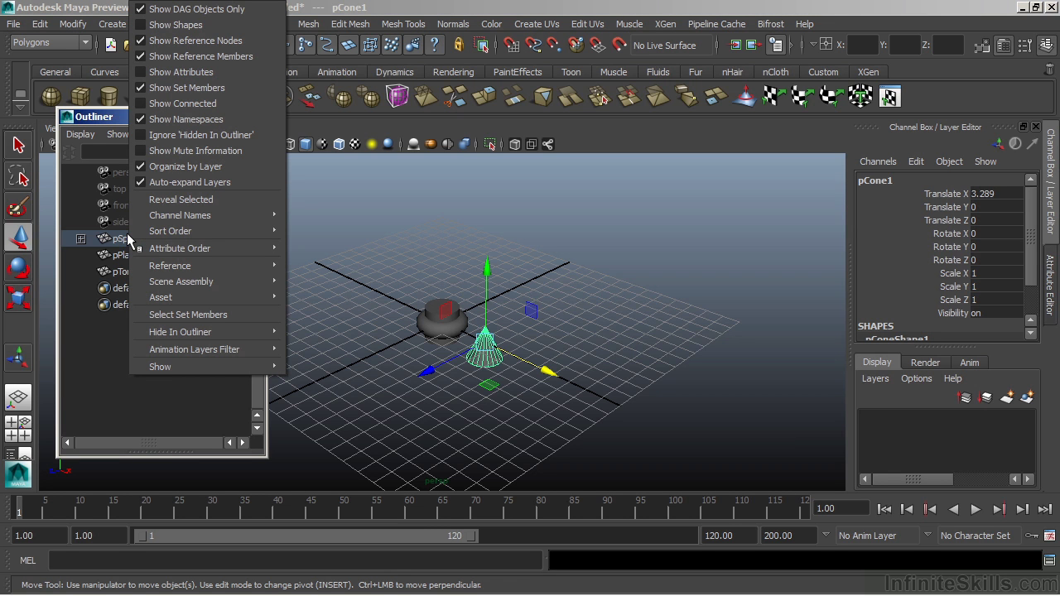
Step: Reveal the selected cone through pSphere1, pPyramid1 and pCube2, then select the pSphere1 hierarchy
{"action": "left_click", "coordinate": [176, 202]}
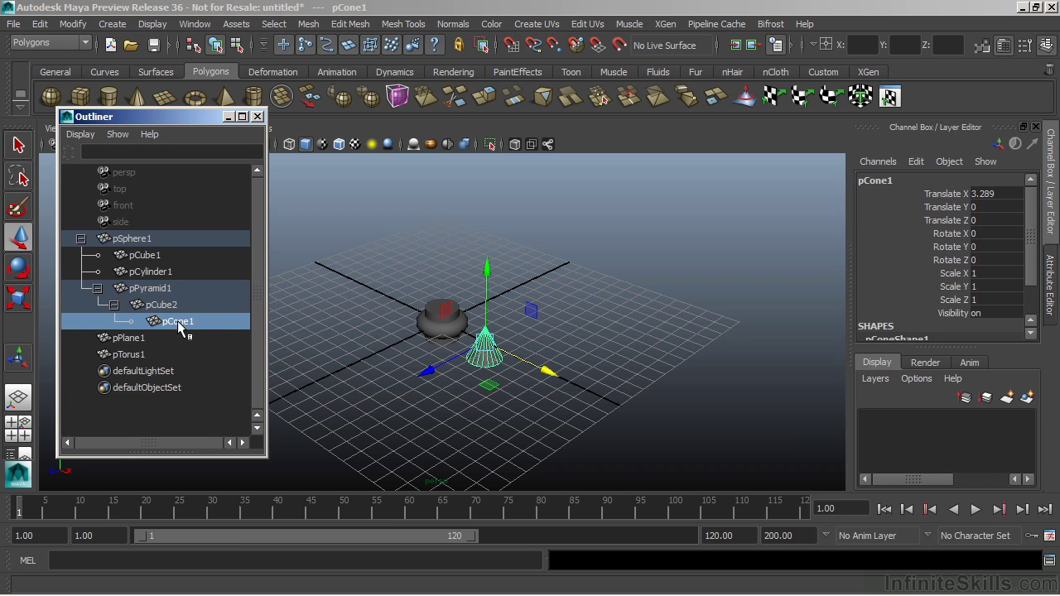
{"action": "middle_click_drag", "start_coordinate": [179, 328], "coordinate": [157, 296]}
{"action": "left_click", "coordinate": [141, 239]}
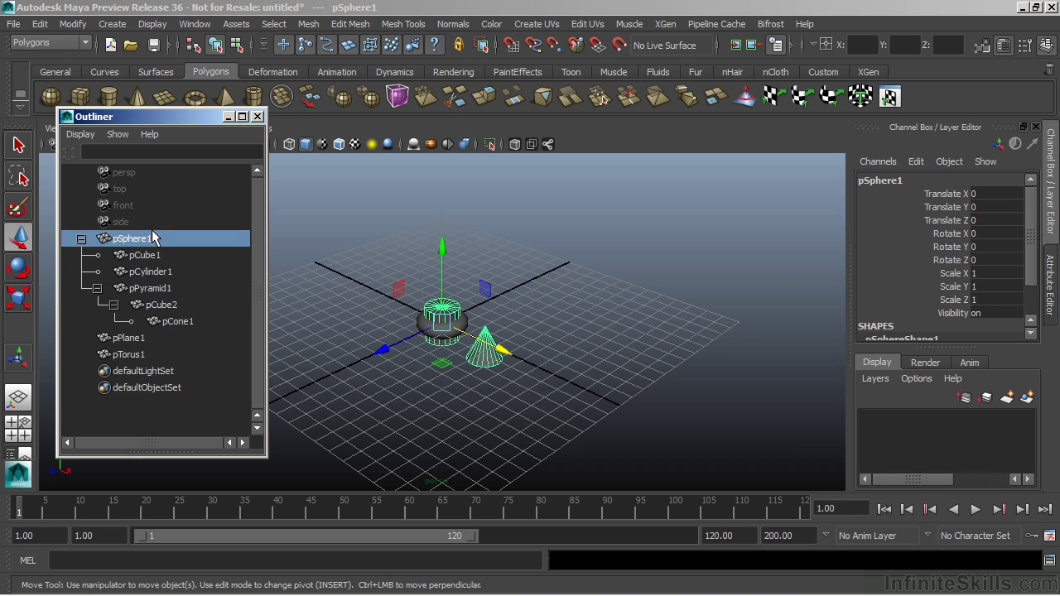
Step: Duplicate the pSphere1 hierarchy with Ctrl+D to create pSphere2 through pSphere11
{"action": "key", "text": "ctrl+d"}
{"action": "key", "text": "ctrl+d"}
{"action": "key", "text": "ctrl+d"}
{"action": "key", "text": "ctrl+d"}
{"action": "key", "text": "ctrl+d"}
{"action": "key", "text": "ctrl+d"}
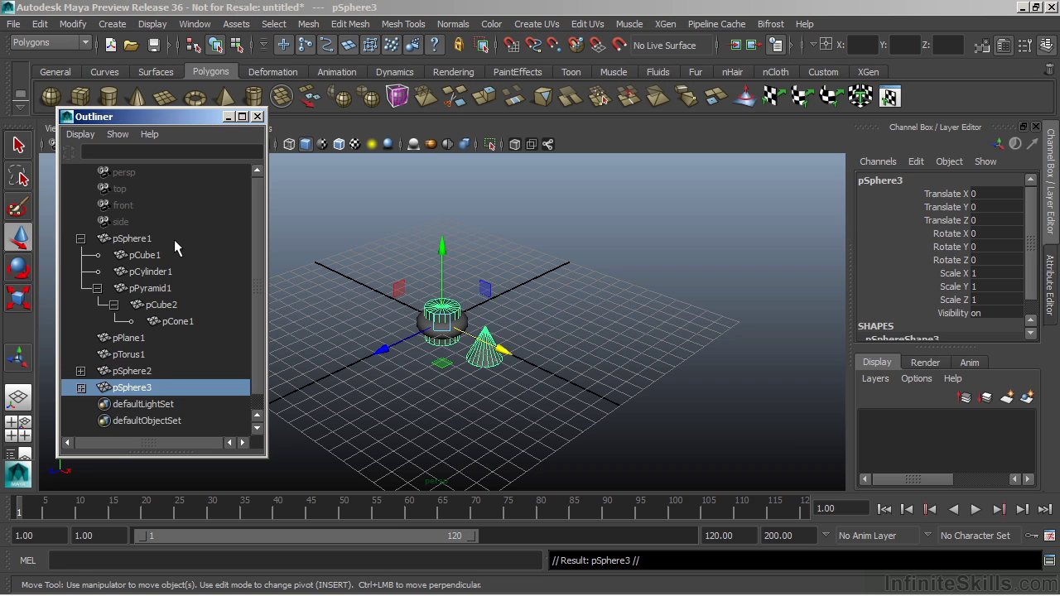
{"action": "key", "text": "ctrl+d"}
{"action": "key", "text": "ctrl+d"}
{"action": "key", "text": "ctrl+d"}
{"action": "key", "text": "ctrl+d"}
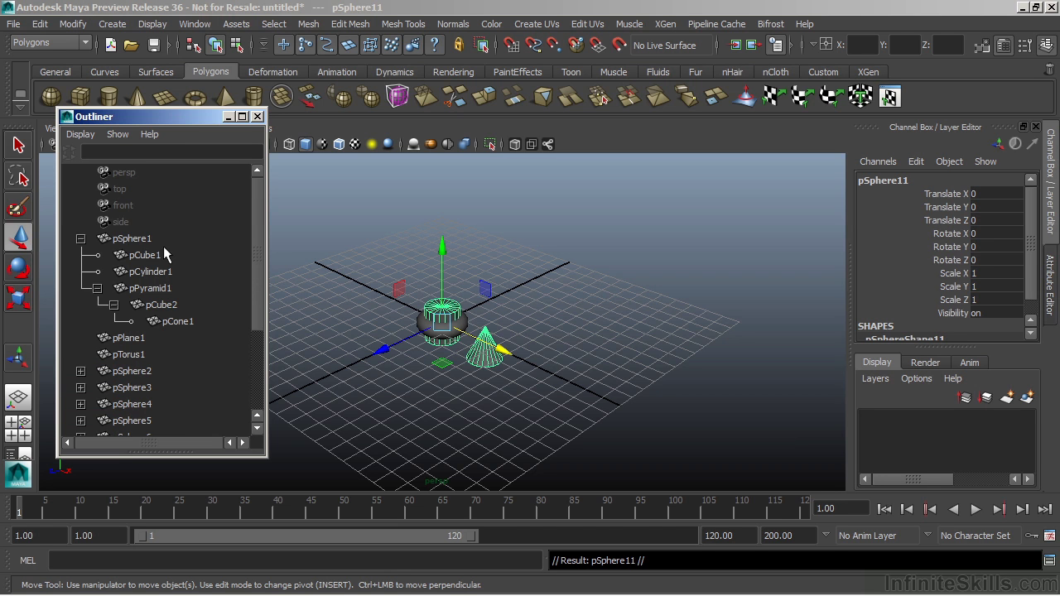
{"action": "mouse_move", "coordinate": [257, 200]}
{"action": "left_mouse_down"}
{"action": "mouse_move", "coordinate": [253, 319]}
{"action": "mouse_move", "coordinate": [257, 195]}
{"action": "left_mouse_up"}
{"action": "scroll", "coordinate": [196, 272], "scroll_direction": "down", "scroll_amount": 3}
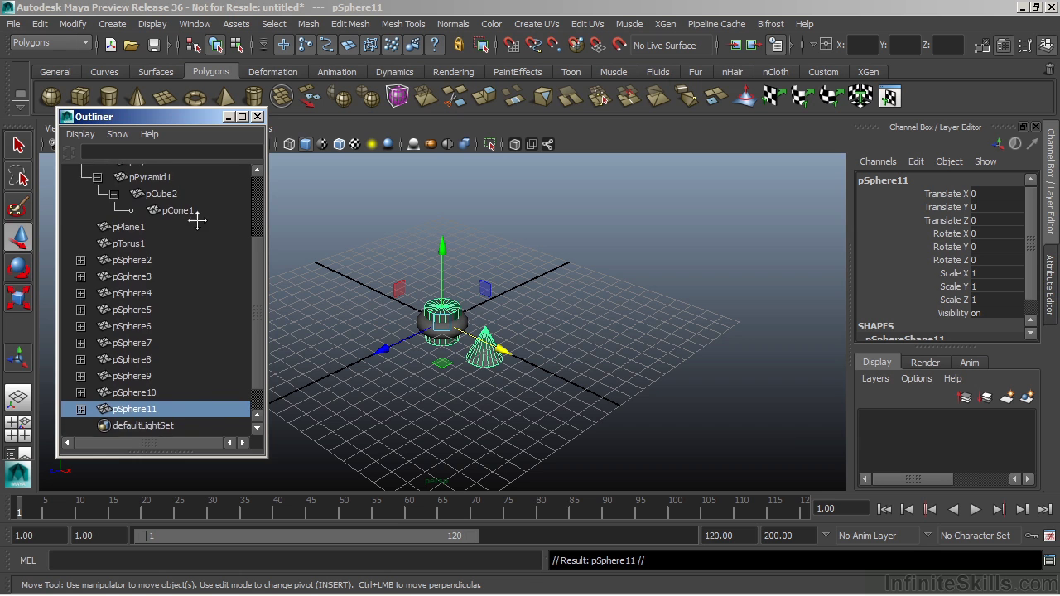
{"action": "scroll", "coordinate": [194, 229], "scroll_direction": "down", "scroll_amount": 2}
{"action": "scroll", "coordinate": [157, 425], "scroll_direction": "up", "scroll_amount": 5}
{"action": "scroll", "coordinate": [178, 243], "scroll_direction": "down", "scroll_amount": 4}
{"action": "scroll", "coordinate": [142, 351], "scroll_direction": "up", "scroll_amount": 3}
{"action": "scroll", "coordinate": [181, 183], "scroll_direction": "down", "scroll_amount": 4}
{"action": "scroll", "coordinate": [181, 184], "scroll_direction": "up", "scroll_amount": 3}
{"action": "scroll", "coordinate": [166, 239], "scroll_direction": "down", "scroll_amount": 3}
Step: Select pSphere2 through pSphere11 as one range in the Outliner
{"action": "left_click", "coordinate": [161, 254]}
{"action": "left_click", "coordinate": [138, 273], "text": "shift"}
{"action": "left_click_drag", "start_coordinate": [138, 240], "coordinate": [138, 389]}
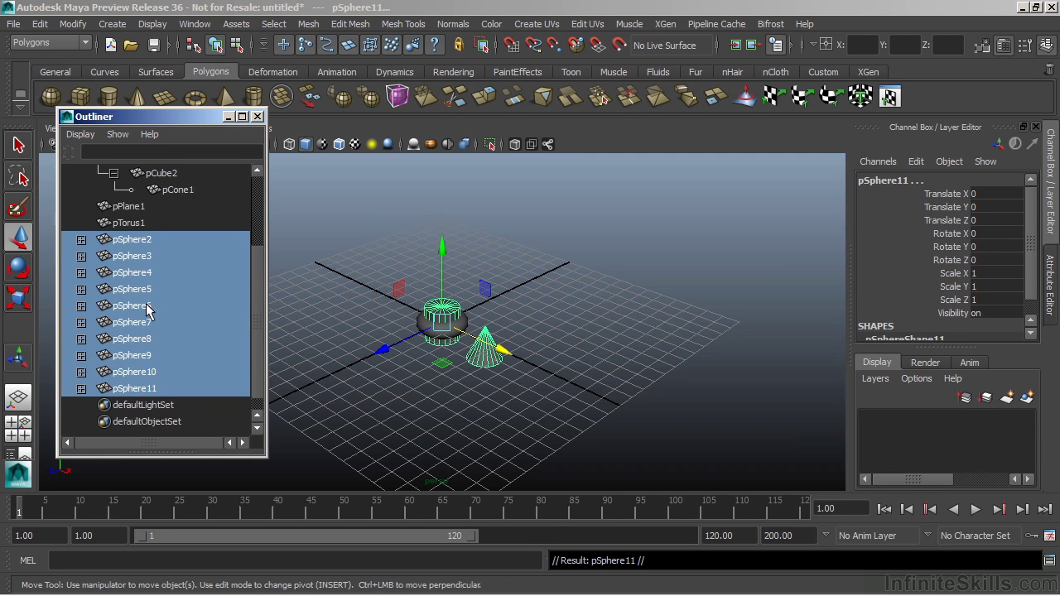
Step: Drop the ten selected spheres onto pTorus1, expand pTorus1, then reselect pSphere3 alone
{"action": "mouse_move", "coordinate": [146, 237]}
{"action": "middle_mouse_down"}
{"action": "mouse_move", "coordinate": [140, 284]}
{"action": "mouse_move", "coordinate": [151, 265]}
{"action": "mouse_move", "coordinate": [137, 225]}
{"action": "middle_mouse_up"}
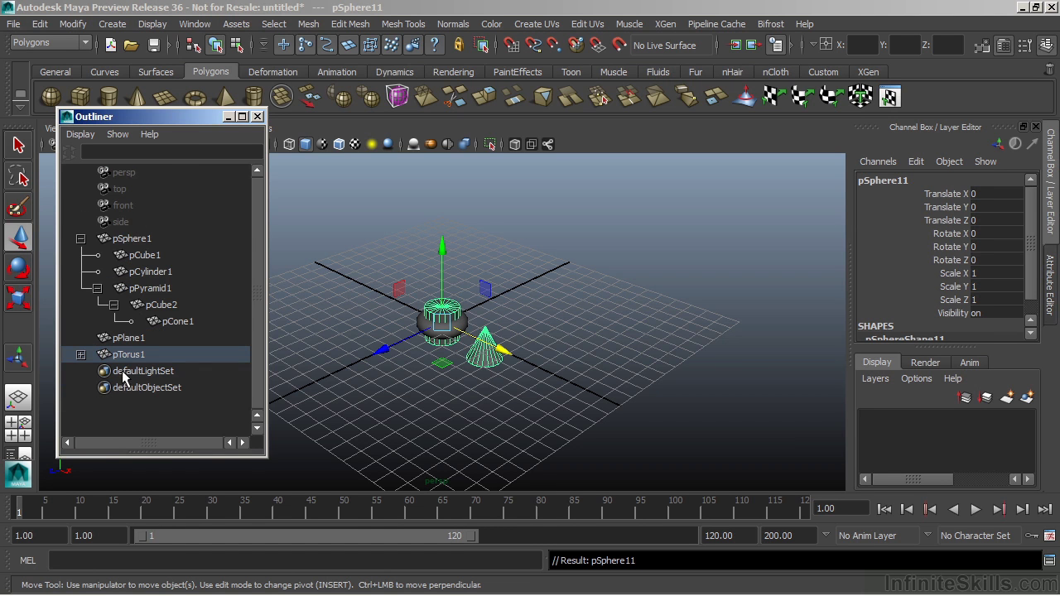
{"action": "left_click", "coordinate": [80, 354]}
{"action": "scroll", "coordinate": [238, 335], "scroll_direction": "down", "scroll_amount": 4}
{"action": "left_click_drag", "start_coordinate": [175, 257], "coordinate": [139, 379]}
{"action": "left_click", "coordinate": [164, 255]}
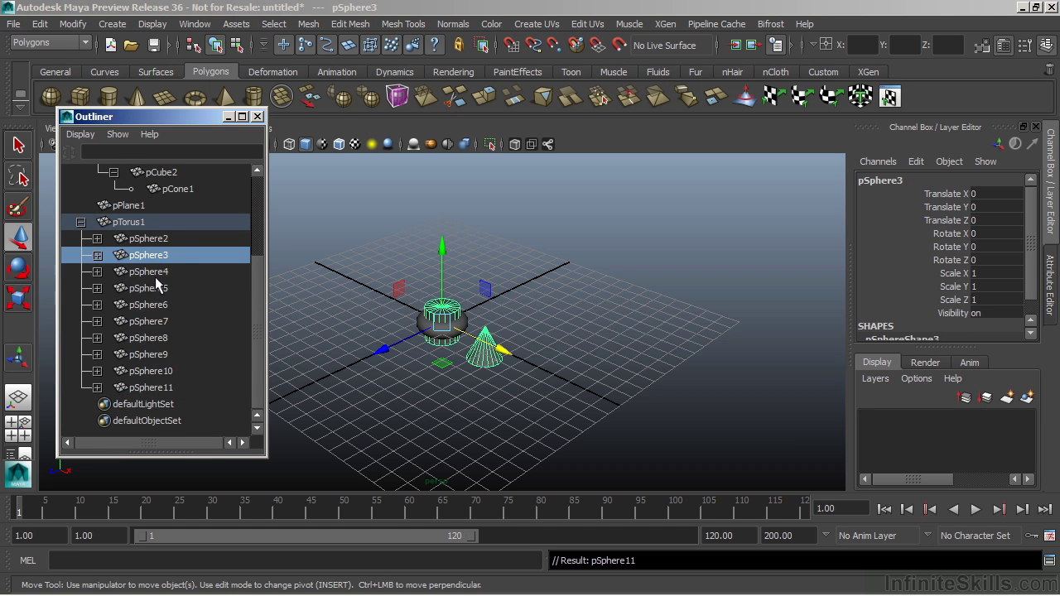
Step: Practise single and Shift-range selections among pSphere2 through pSphere11
{"action": "left_click", "coordinate": [158, 271]}
{"action": "left_click", "coordinate": [149, 304]}
{"action": "left_click", "coordinate": [160, 240], "text": "shift"}
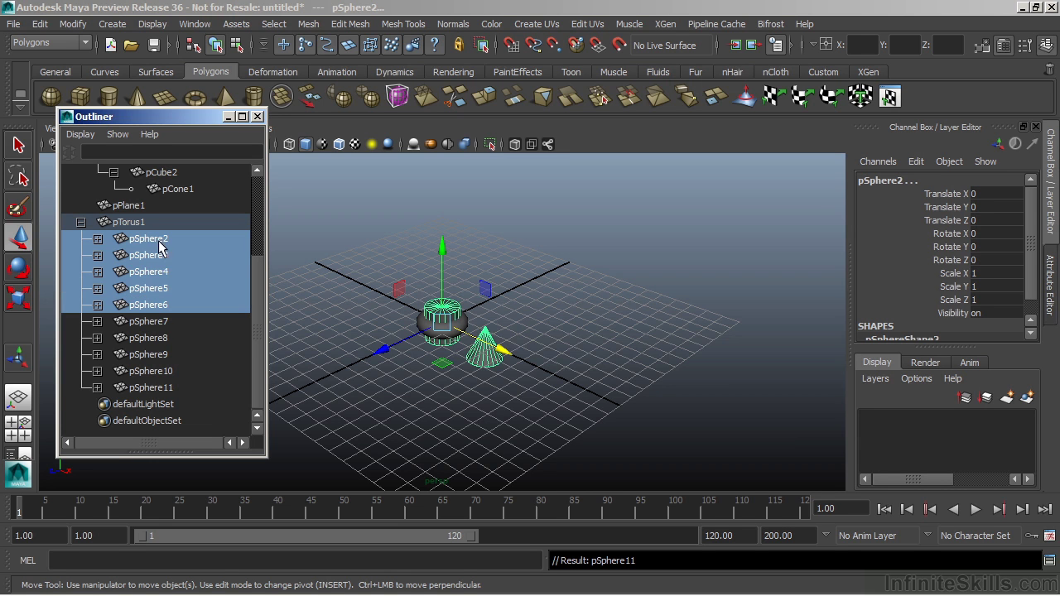
{"action": "left_click", "coordinate": [157, 240]}
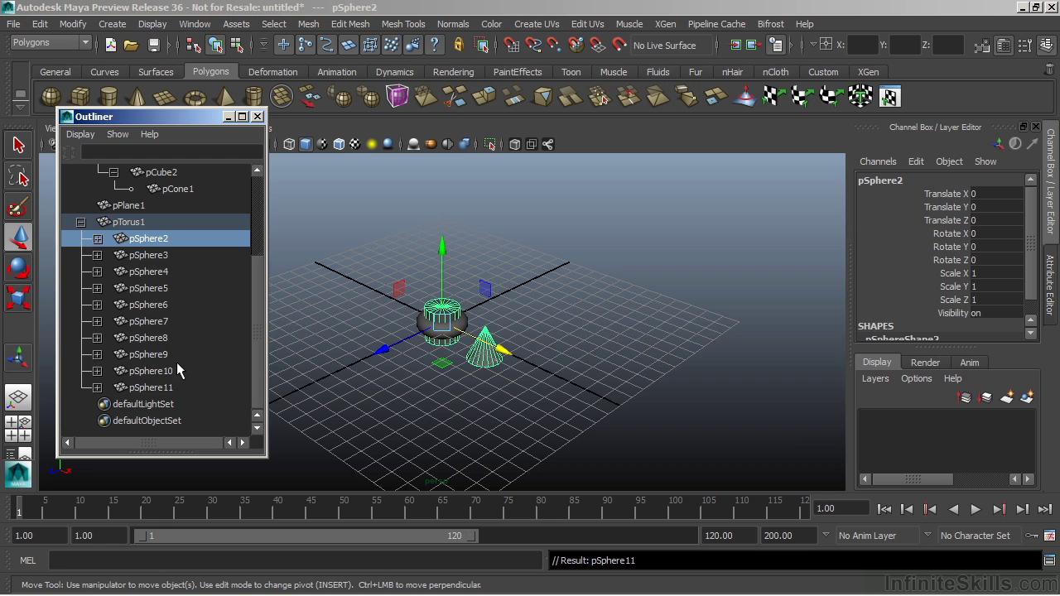
{"action": "left_click", "coordinate": [161, 389], "text": "shift"}
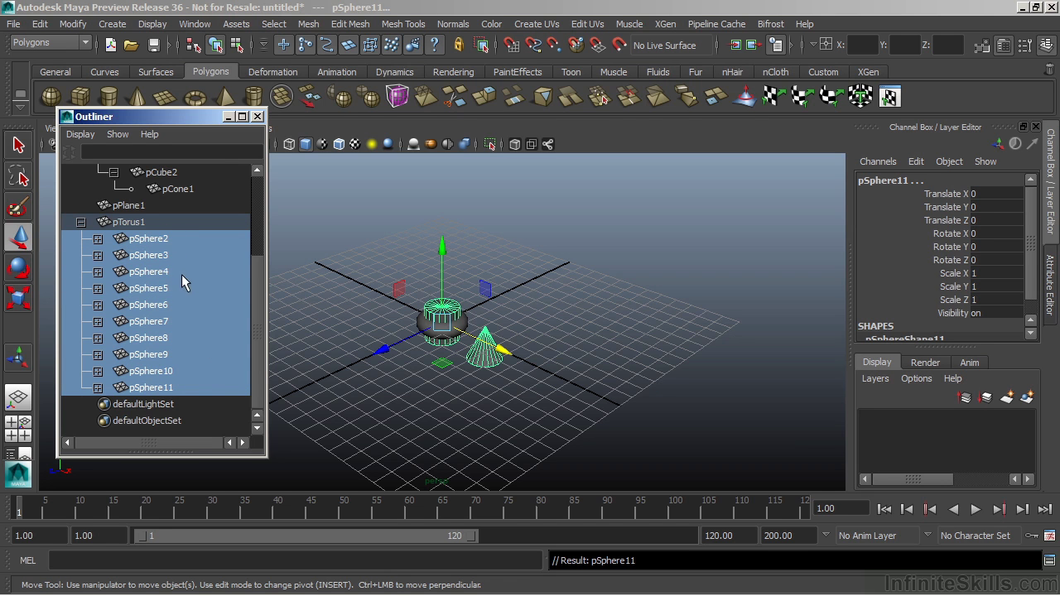
Step: Drag-select sphere ranges, Ctrl-deselect pSphere4–6, then select pTorus1 through pSphere11
{"action": "left_click_drag", "start_coordinate": [191, 290], "coordinate": [165, 255]}
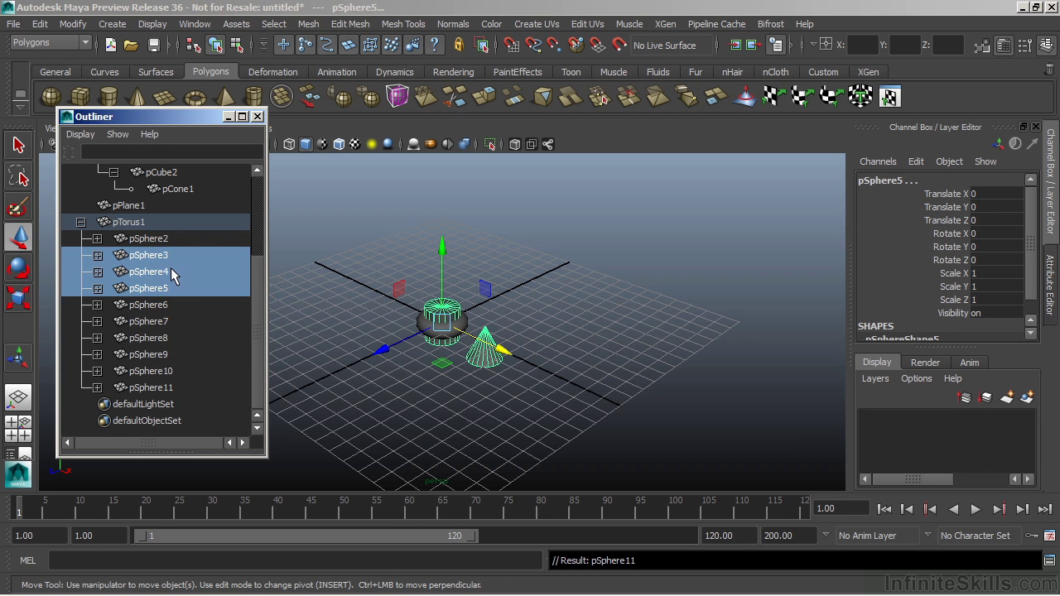
{"action": "left_click", "coordinate": [167, 271], "text": "ctrl"}
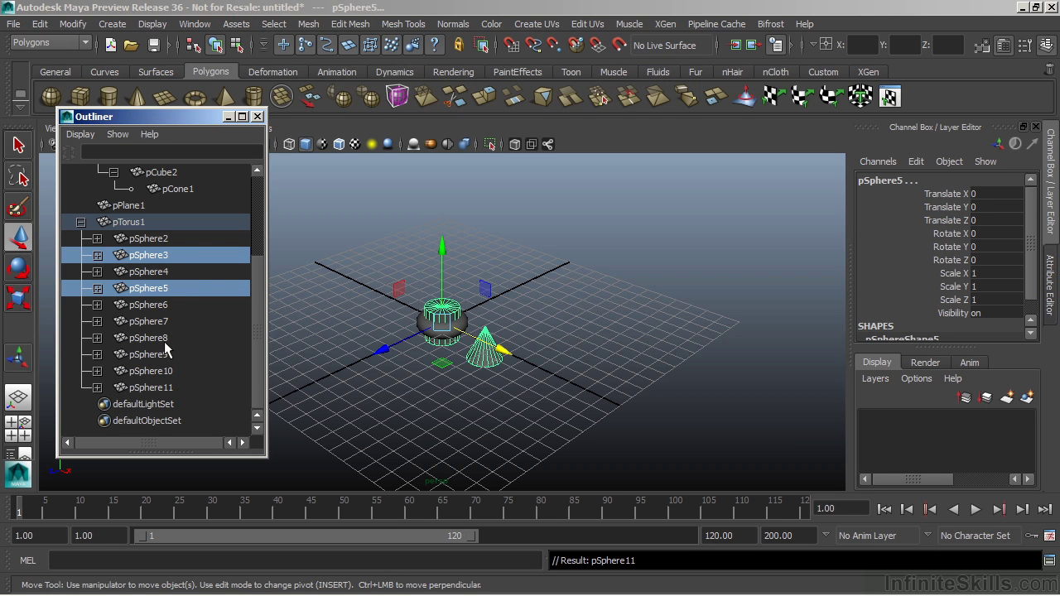
{"action": "left_click_drag", "start_coordinate": [164, 258], "coordinate": [155, 343]}
{"action": "left_click", "coordinate": [169, 271], "text": "ctrl"}
{"action": "left_click", "coordinate": [165, 288], "text": "ctrl"}
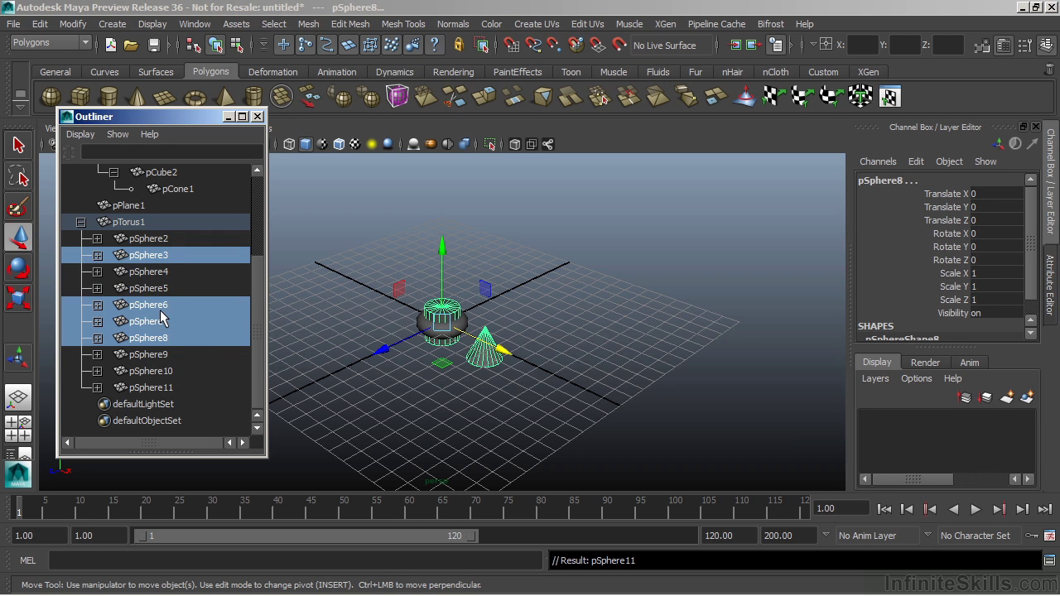
{"action": "left_click", "coordinate": [159, 307], "text": "ctrl"}
{"action": "left_click", "coordinate": [161, 351], "text": "shift"}
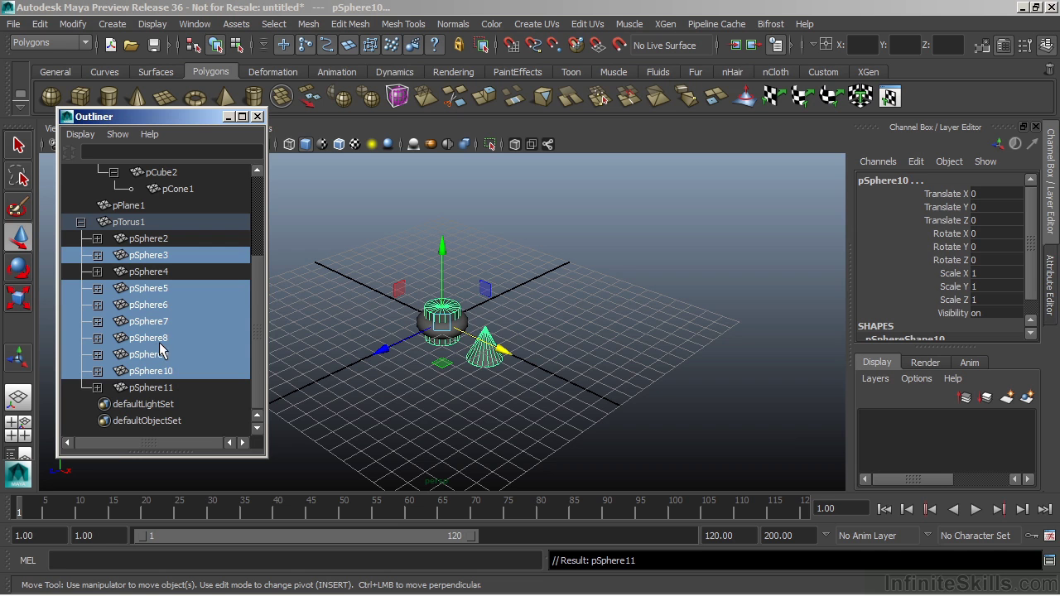
{"action": "left_click", "coordinate": [126, 222]}
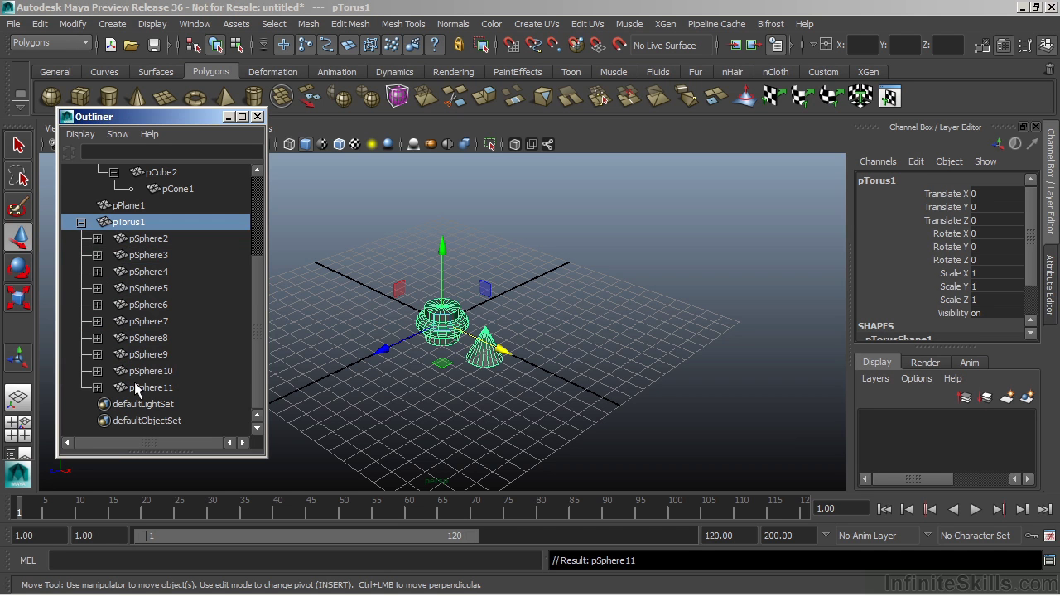
{"action": "left_click", "coordinate": [136, 387], "text": "shift"}
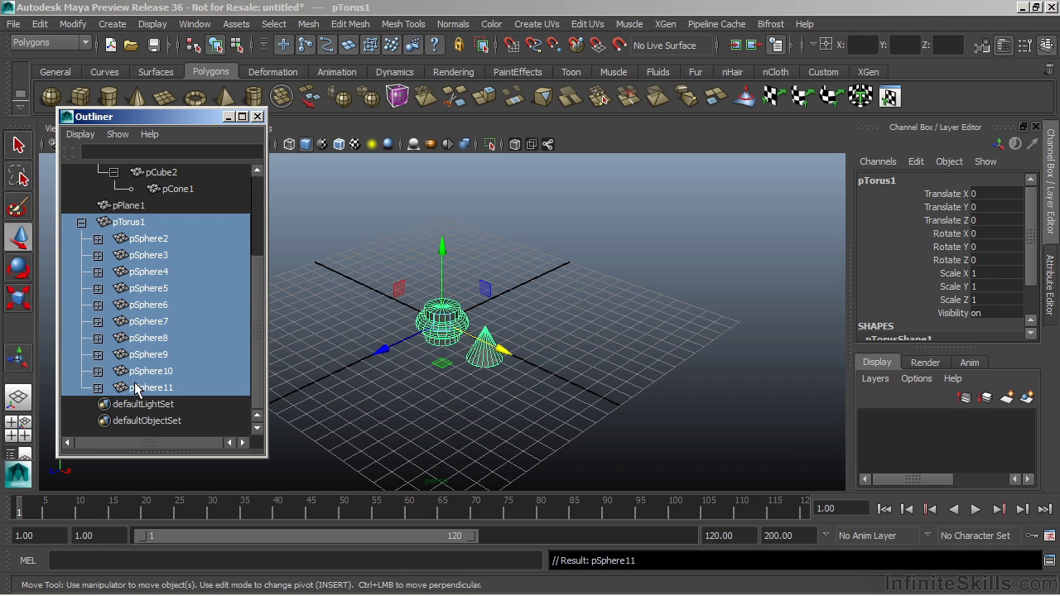
Step: Expand pSphere11 back up to pSphere2 to show each one's pCube1, pCylinder1 and pPyramid1
{"action": "left_click", "coordinate": [98, 388]}
{"action": "left_click", "coordinate": [98, 371]}
{"action": "left_click", "coordinate": [98, 354]}
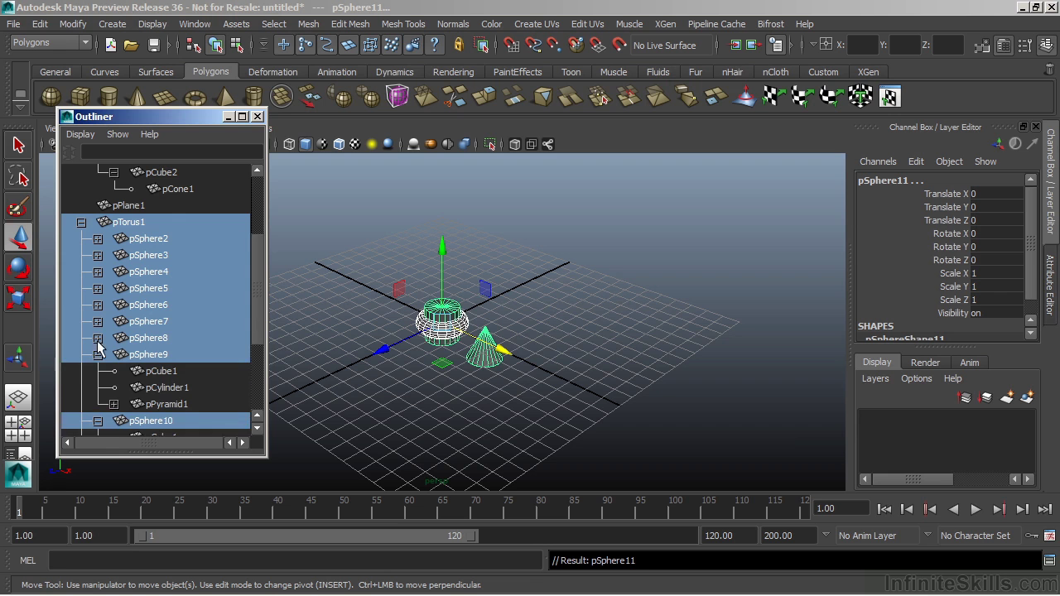
{"action": "left_click", "coordinate": [97, 338]}
{"action": "left_click", "coordinate": [97, 321]}
{"action": "left_click", "coordinate": [98, 304]}
{"action": "left_click", "coordinate": [98, 288]}
{"action": "left_click", "coordinate": [98, 271]}
{"action": "left_click", "coordinate": [98, 255]}
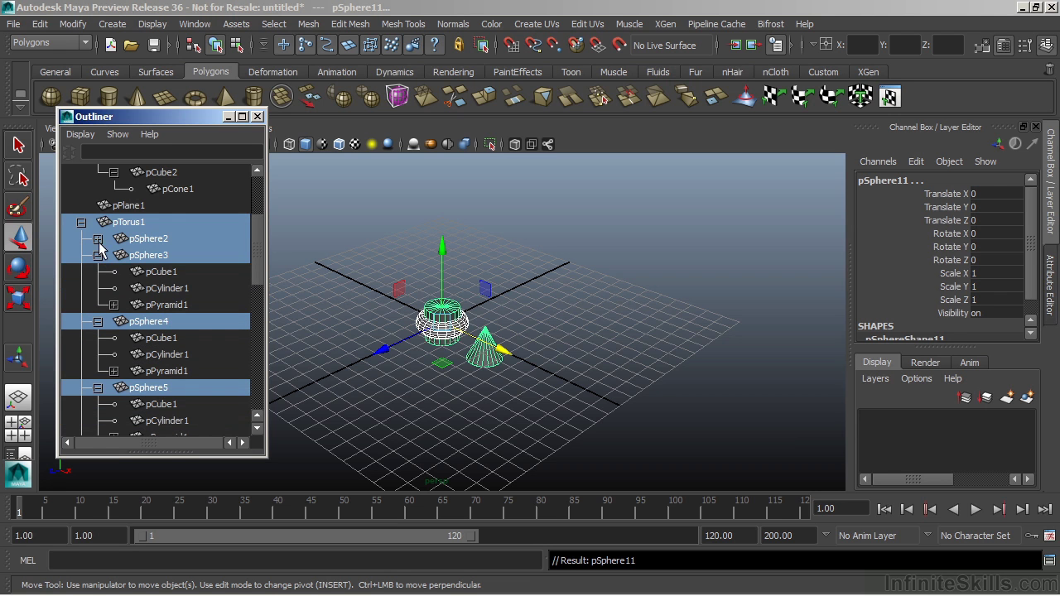
{"action": "left_click", "coordinate": [98, 238]}
Step: Select pCone1, pPlane1 and the side camera in turn while scrolling the Outliner list
{"action": "left_click", "coordinate": [215, 195]}
{"action": "left_click", "coordinate": [237, 207]}
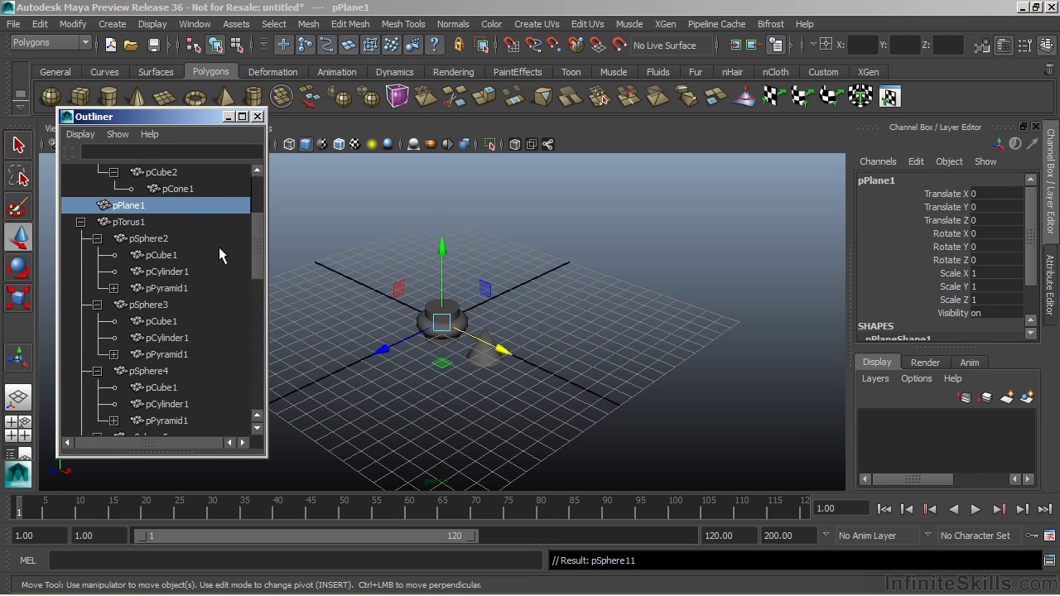
{"action": "left_click", "coordinate": [85, 191]}
{"action": "scroll", "coordinate": [247, 239], "scroll_direction": "up", "scroll_amount": 3}
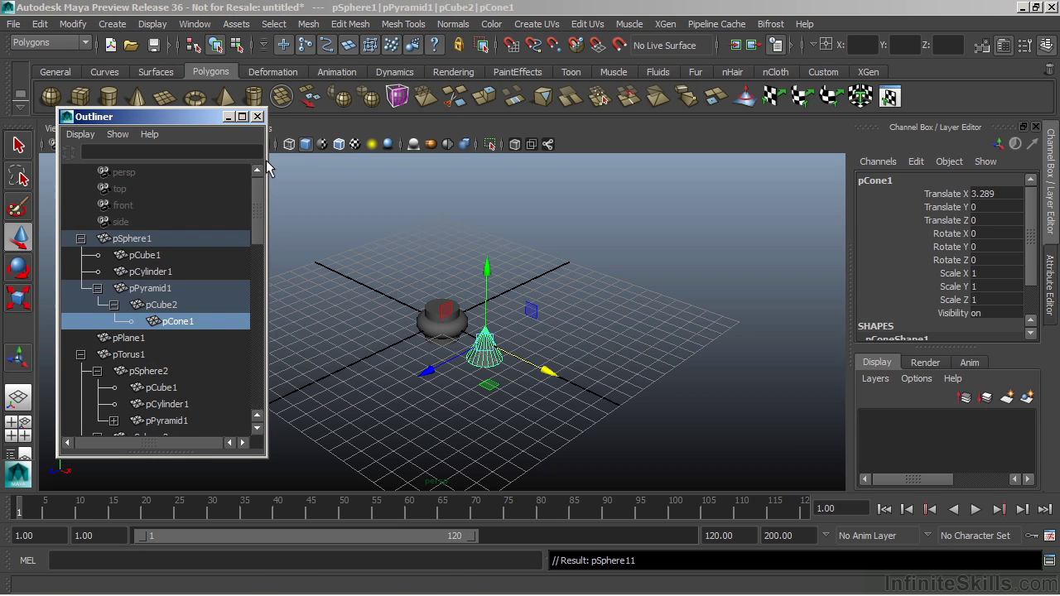
{"action": "left_click", "coordinate": [220, 221]}
{"action": "scroll", "coordinate": [232, 326], "scroll_direction": "down", "scroll_amount": 12}
{"action": "scroll", "coordinate": [232, 331], "scroll_direction": "up", "scroll_amount": 5}
{"action": "left_click_drag", "start_coordinate": [255, 282], "coordinate": [245, 376]}
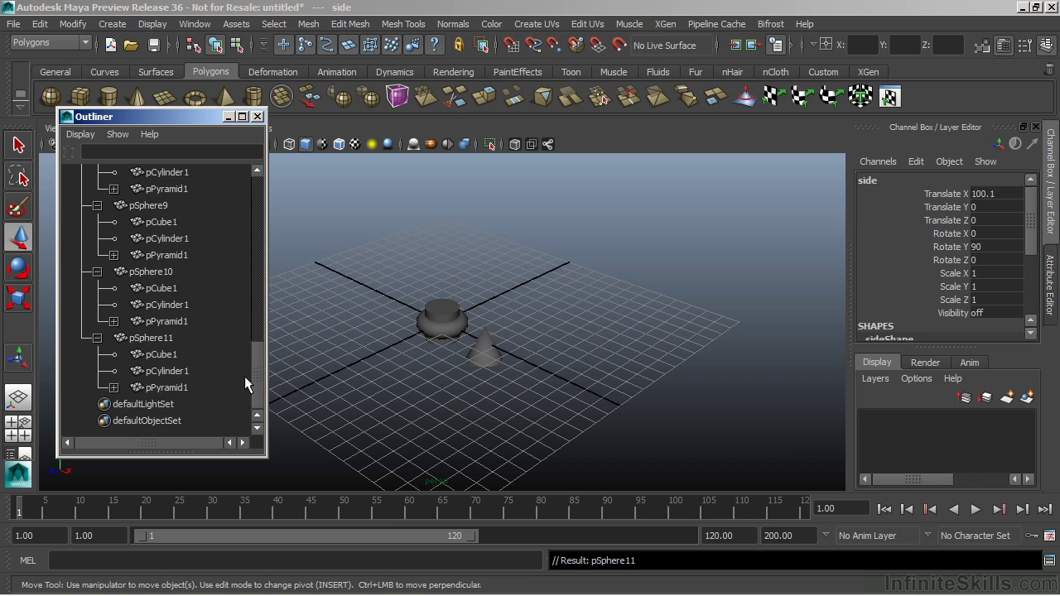
{"action": "scroll", "coordinate": [222, 261], "scroll_direction": "up", "scroll_amount": 9}
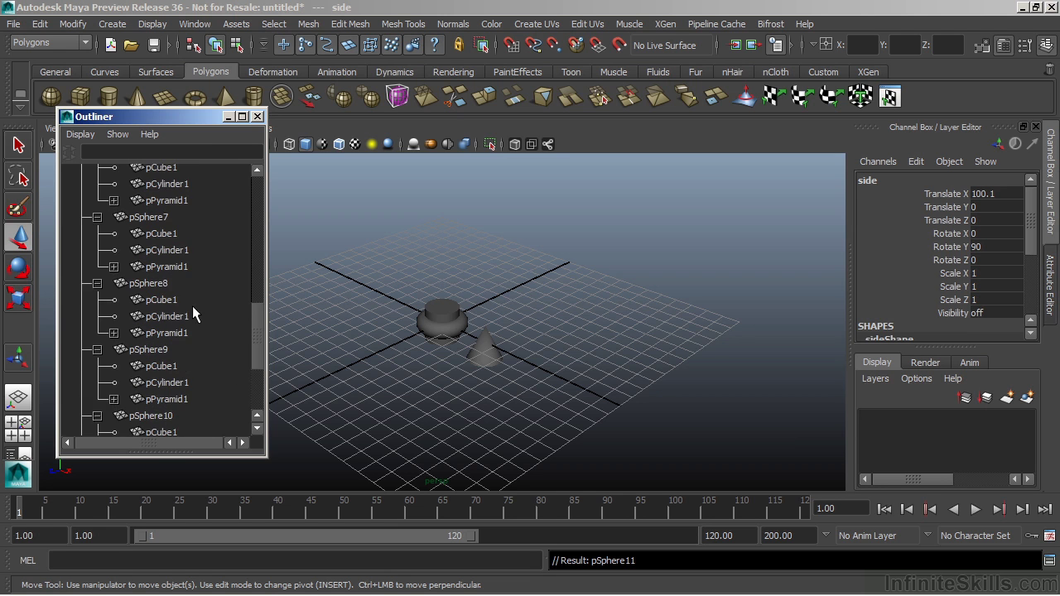
{"action": "scroll", "coordinate": [197, 252], "scroll_direction": "up", "scroll_amount": 3}
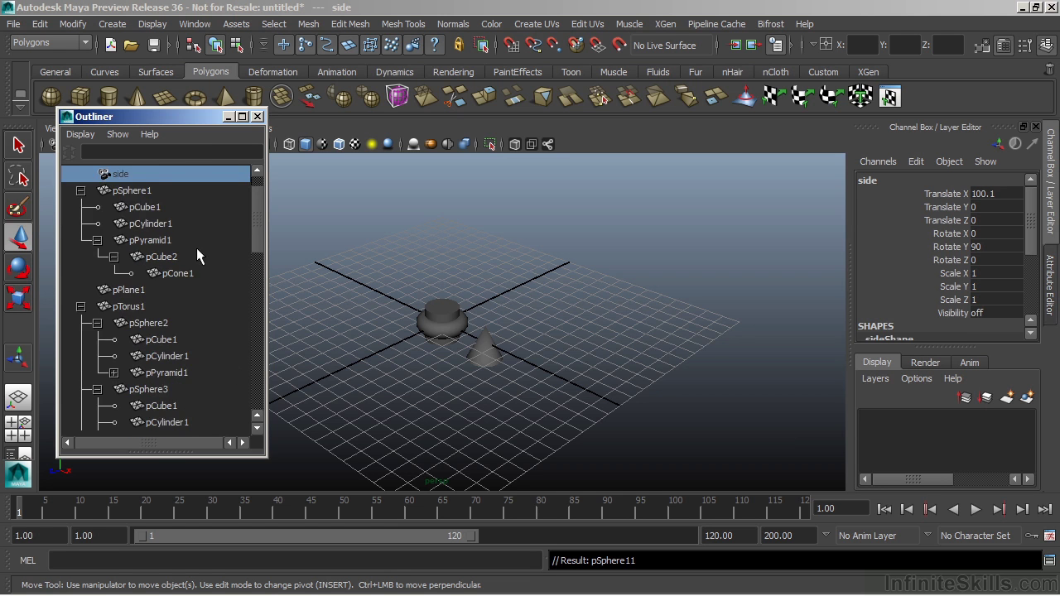
{"action": "scroll", "coordinate": [187, 315], "scroll_direction": "down", "scroll_amount": 4}
{"action": "scroll", "coordinate": [181, 329], "scroll_direction": "down", "scroll_amount": 8}
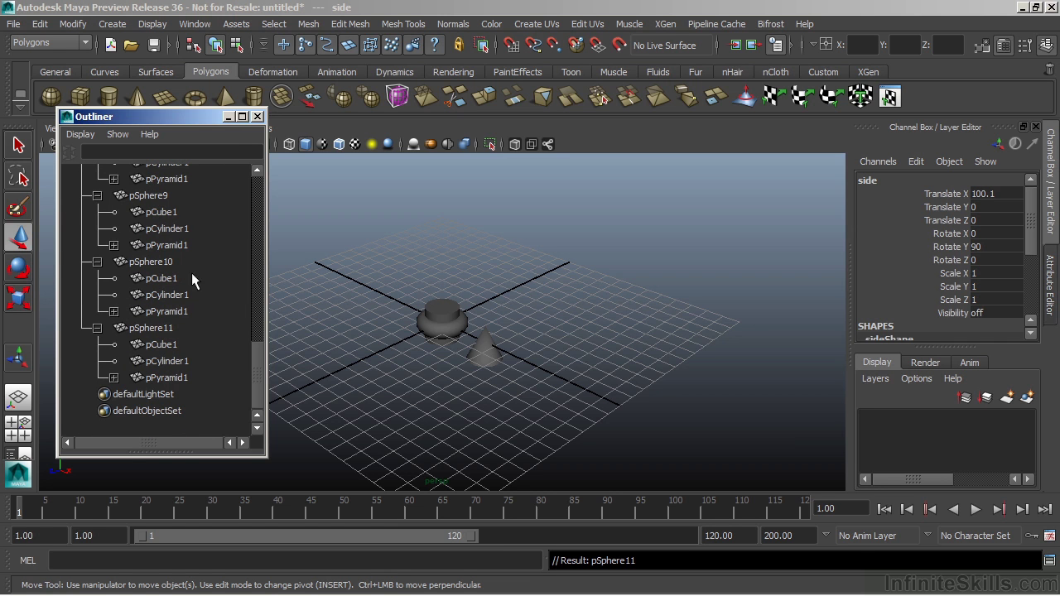
Step: Pull the Outliner's bottom divider up into a second pane and scroll it to the list's end
{"action": "left_click_drag", "start_coordinate": [256, 377], "coordinate": [257, 197]}
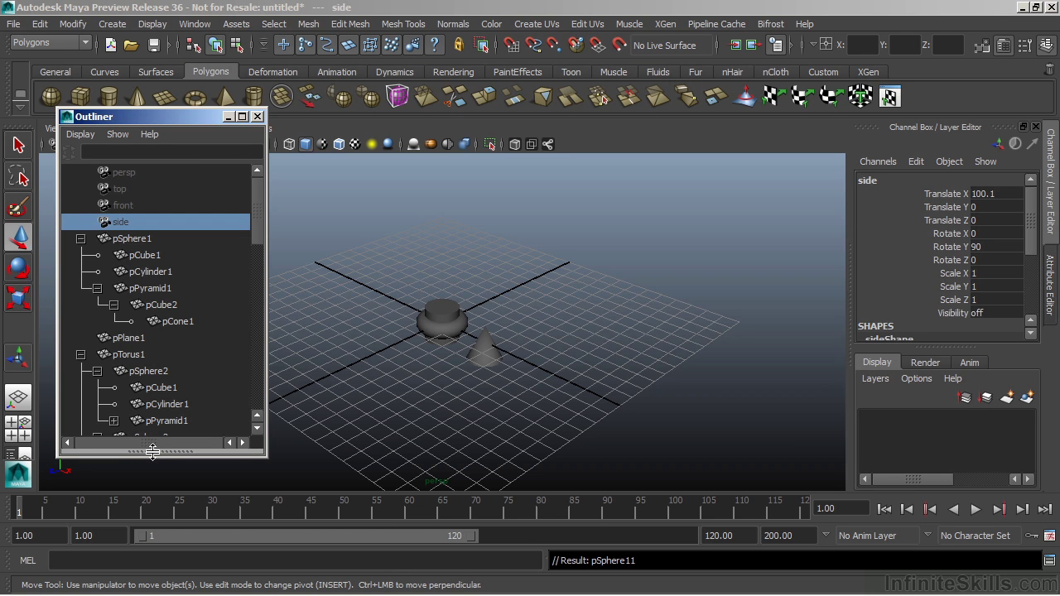
{"action": "left_click_drag", "start_coordinate": [152, 452], "coordinate": [183, 284]}
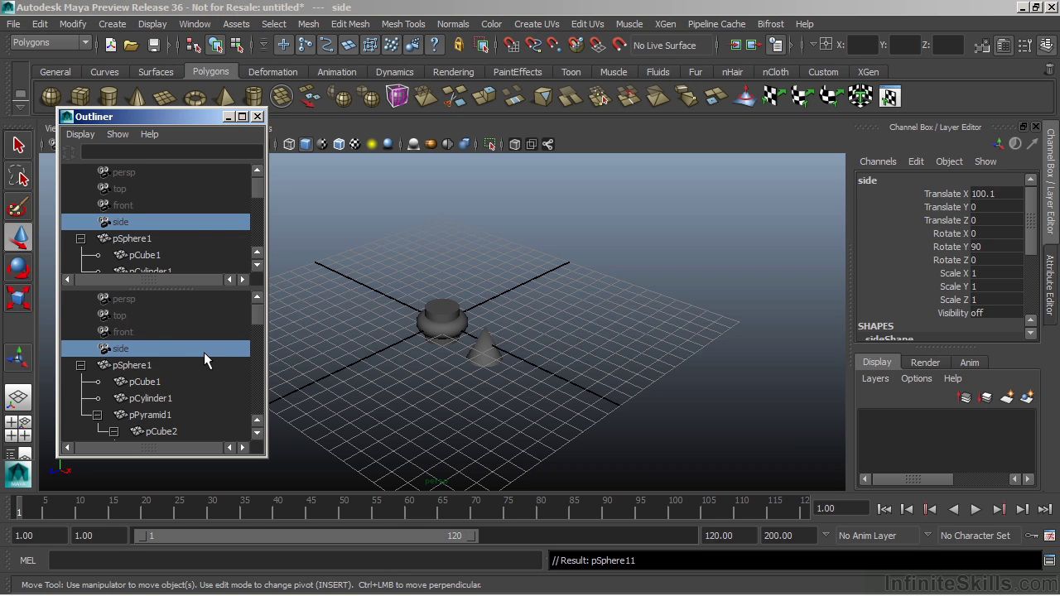
{"action": "left_click_drag", "start_coordinate": [256, 311], "coordinate": [258, 414]}
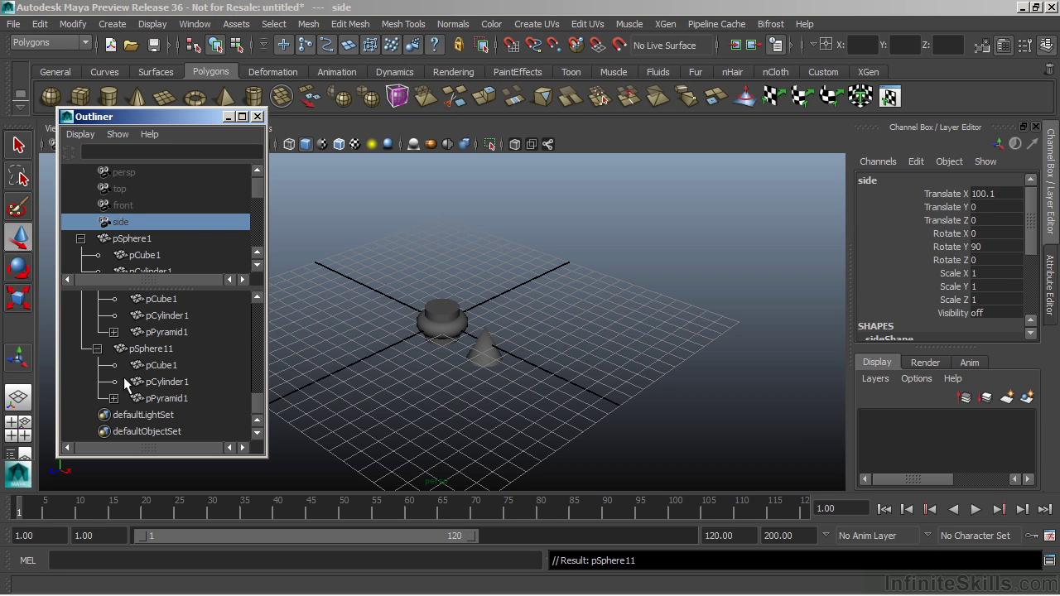
Step: Select the top camera, pCylinder1, pCube2, pCone1 and pSphere10's children one at a time
{"action": "key", "text": "Up"}
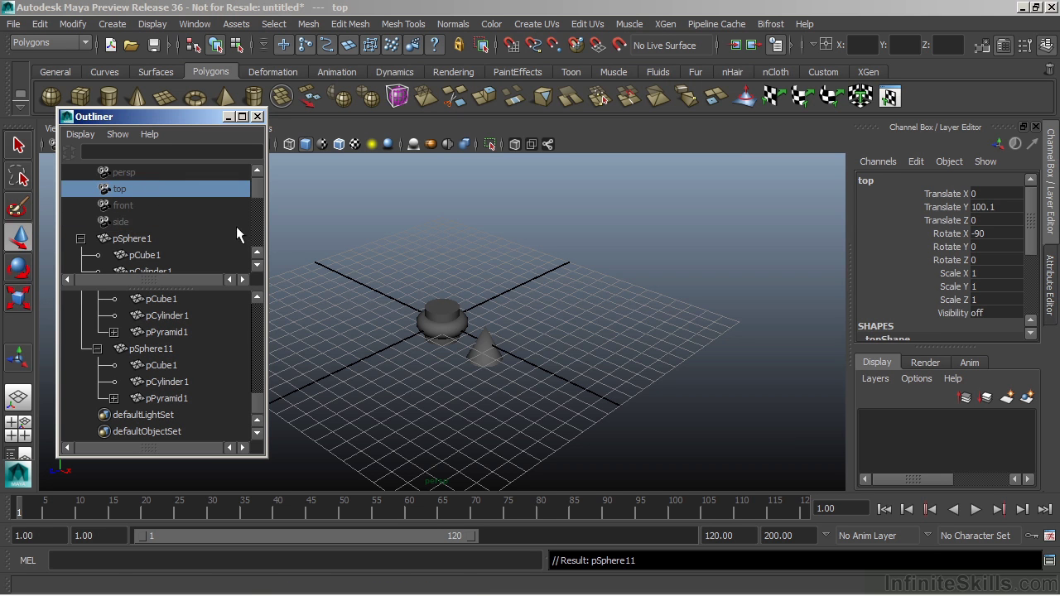
{"action": "scroll", "coordinate": [255, 189], "scroll_direction": "down", "scroll_amount": 2}
{"action": "left_click", "coordinate": [167, 191]}
{"action": "left_click", "coordinate": [171, 218]}
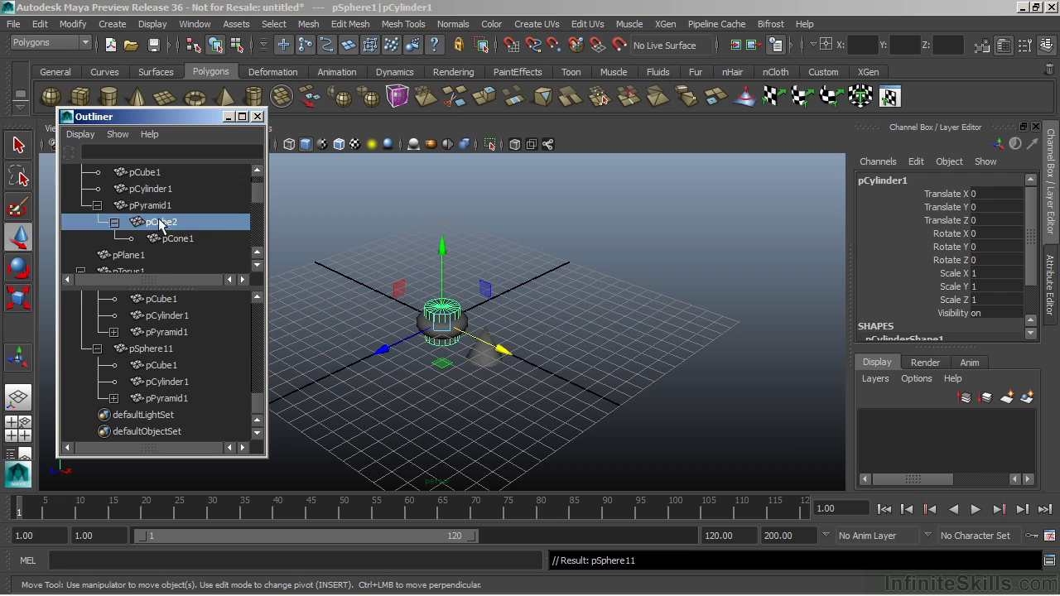
{"action": "left_click", "coordinate": [169, 240]}
{"action": "left_click", "coordinate": [165, 398]}
{"action": "left_click", "coordinate": [166, 366]}
{"action": "left_click", "coordinate": [164, 315]}
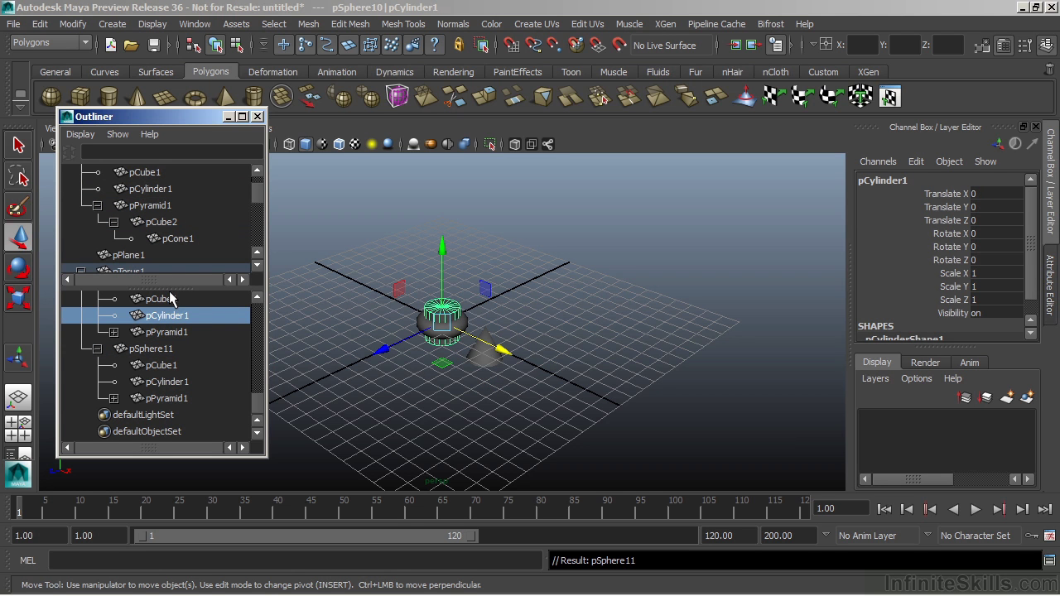
Step: Enlarge the upper pane and select from pTorus1 down to pSphere6's pPyramid1
{"action": "left_click_drag", "start_coordinate": [168, 284], "coordinate": [166, 348]}
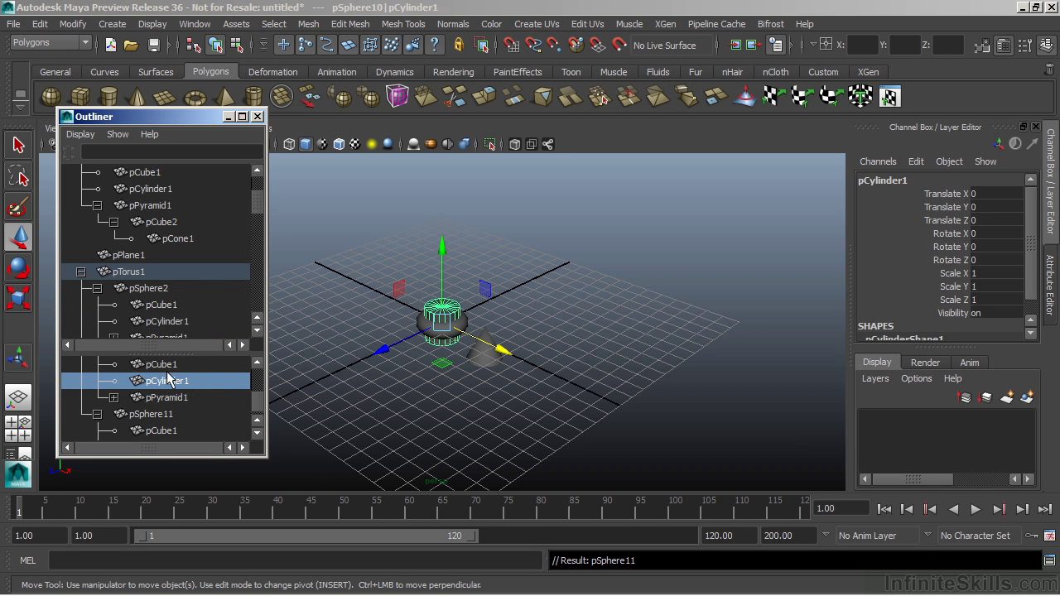
{"action": "left_click", "coordinate": [181, 225]}
{"action": "left_click", "coordinate": [131, 286]}
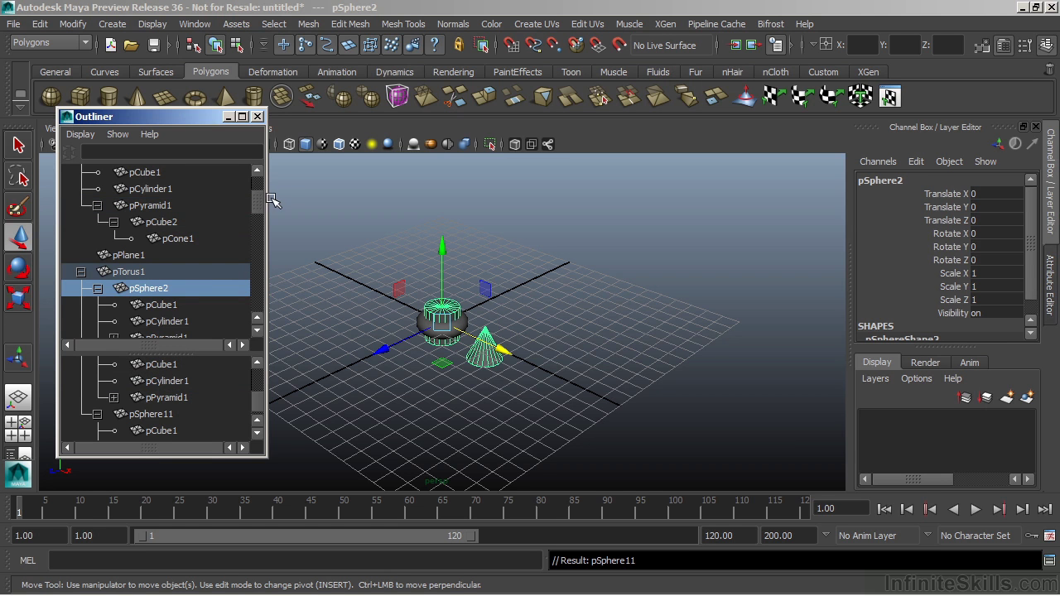
{"action": "scroll", "coordinate": [255, 205], "scroll_direction": "down", "scroll_amount": 2}
{"action": "left_click", "coordinate": [143, 239]}
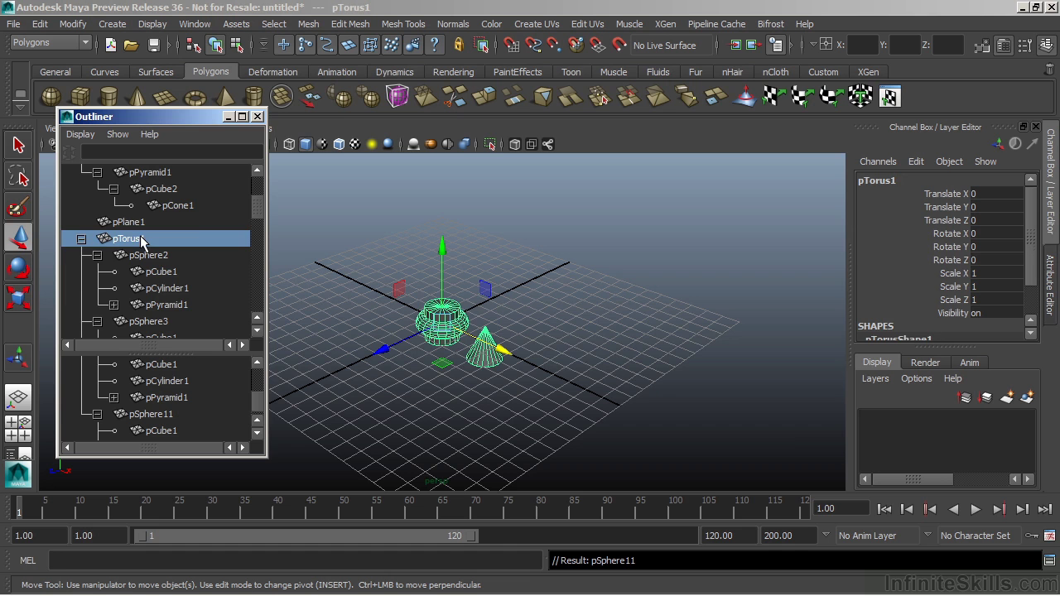
{"action": "left_click_drag", "start_coordinate": [257, 207], "coordinate": [250, 245]}
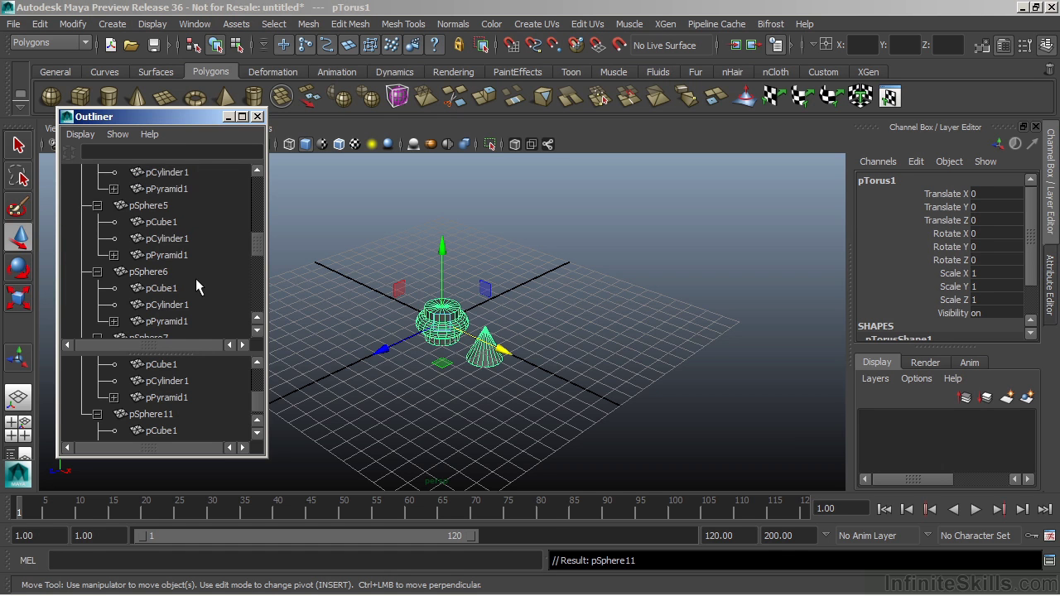
{"action": "left_click", "coordinate": [166, 329], "text": "shift"}
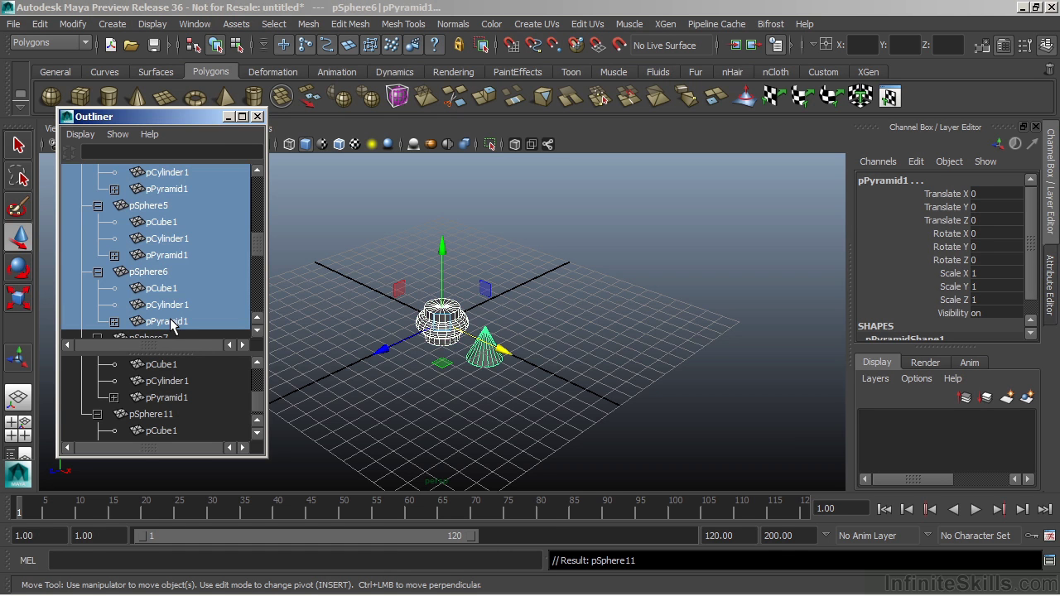
Step: Hide the selected pTorus1 hierarchy with Hide In Outliner > Hide, then clear the selection
{"action": "right_click", "coordinate": [159, 239]}
{"action": "mouse_move", "coordinate": [177, 336]}
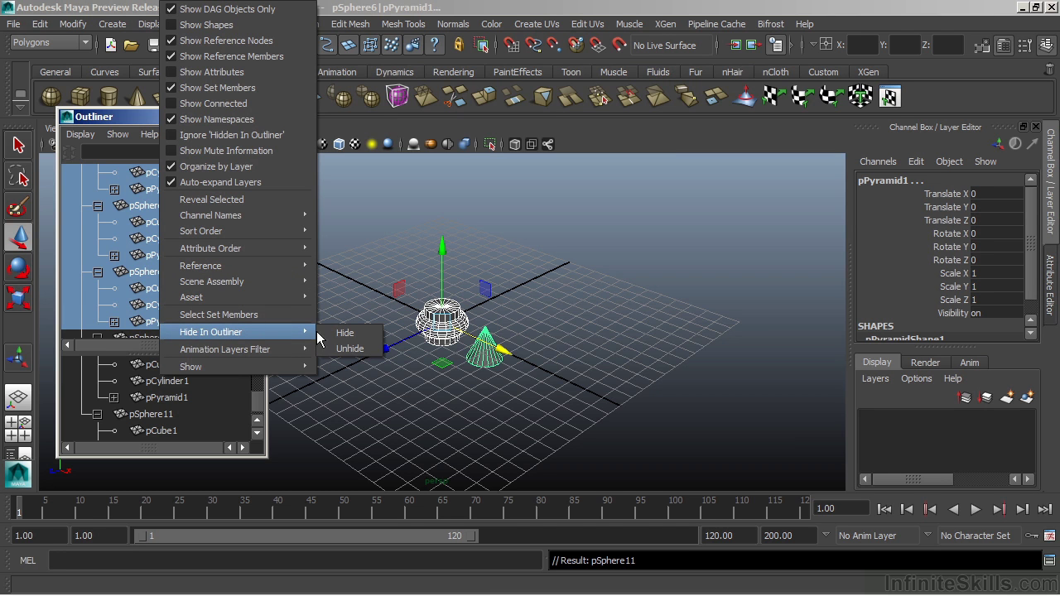
{"action": "left_click", "coordinate": [345, 334]}
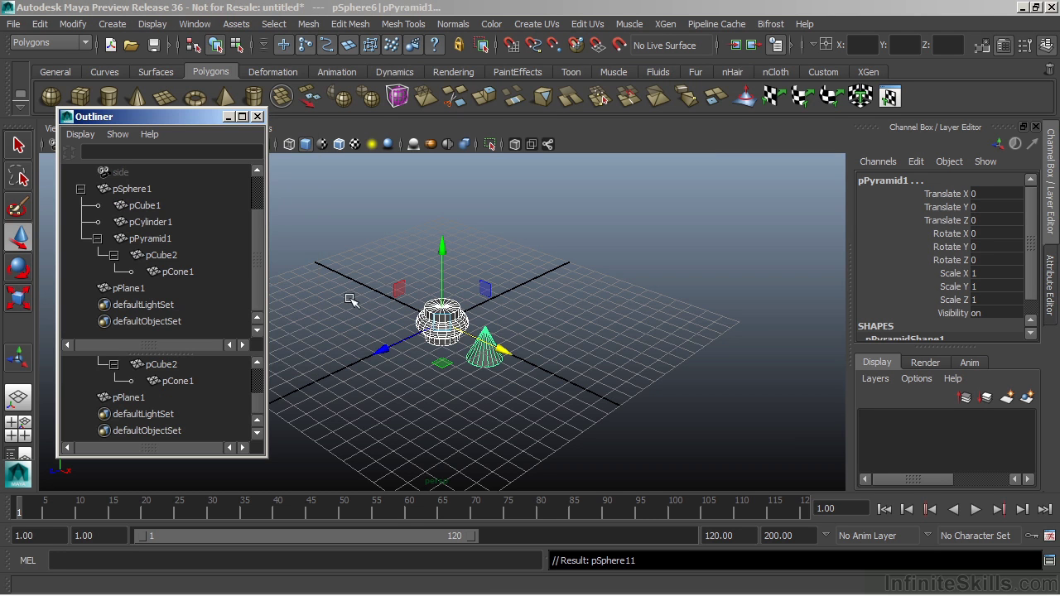
{"action": "left_click", "coordinate": [507, 287]}
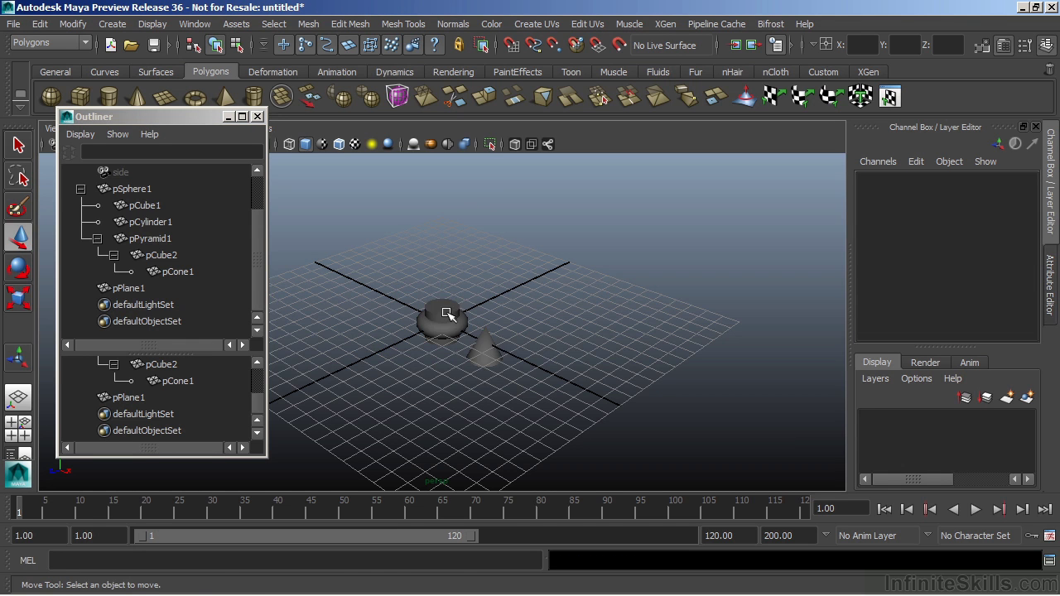
{"action": "left_click", "coordinate": [208, 226]}
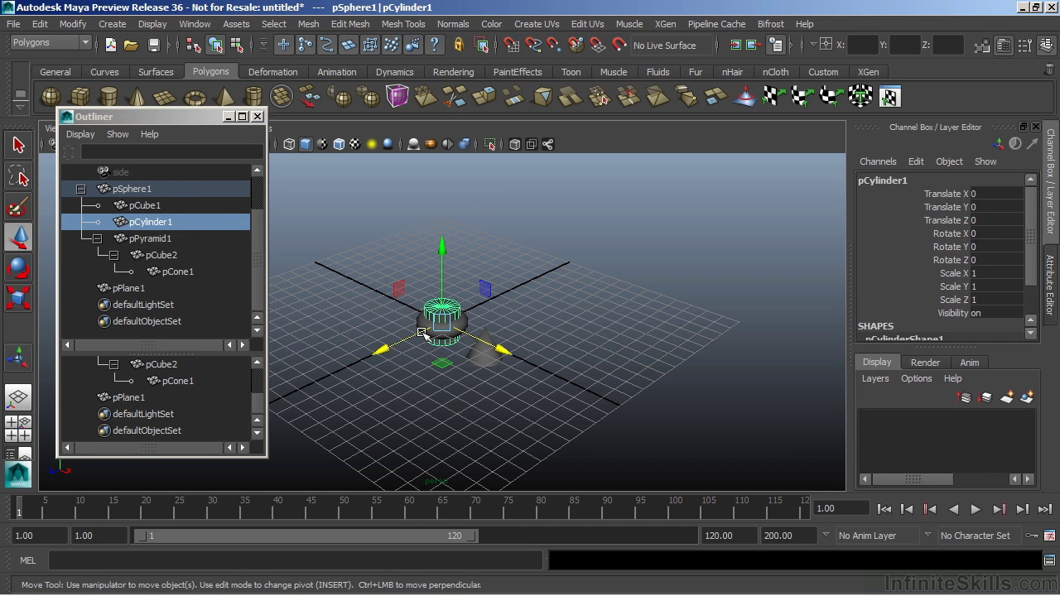
{"action": "left_click", "coordinate": [292, 263]}
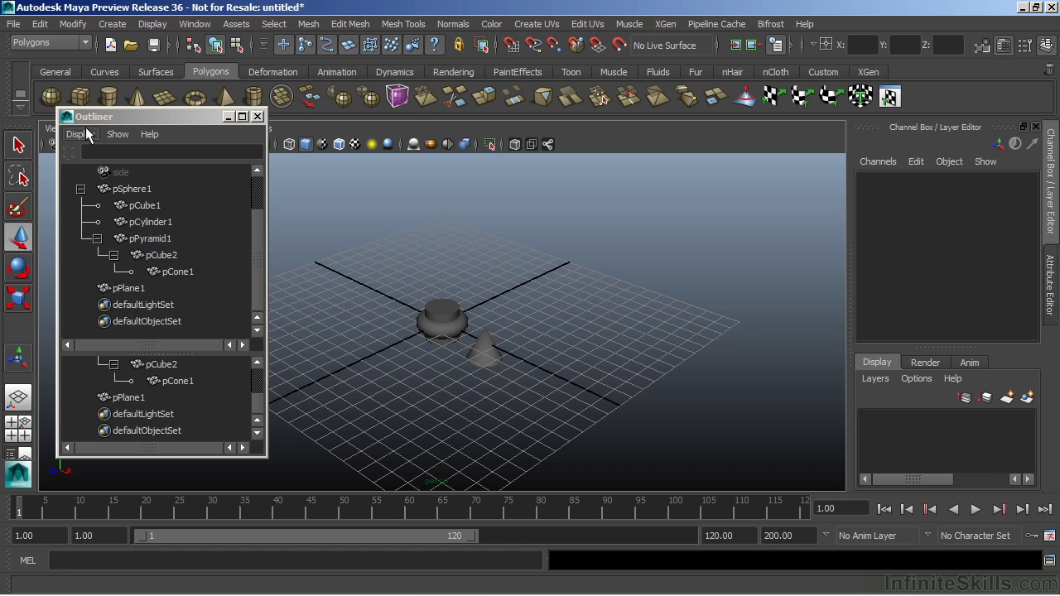
Step: Turn on Display > Ignore 'Hidden In Outliner' so pTorus1 lists again
{"action": "right_click", "coordinate": [142, 212]}
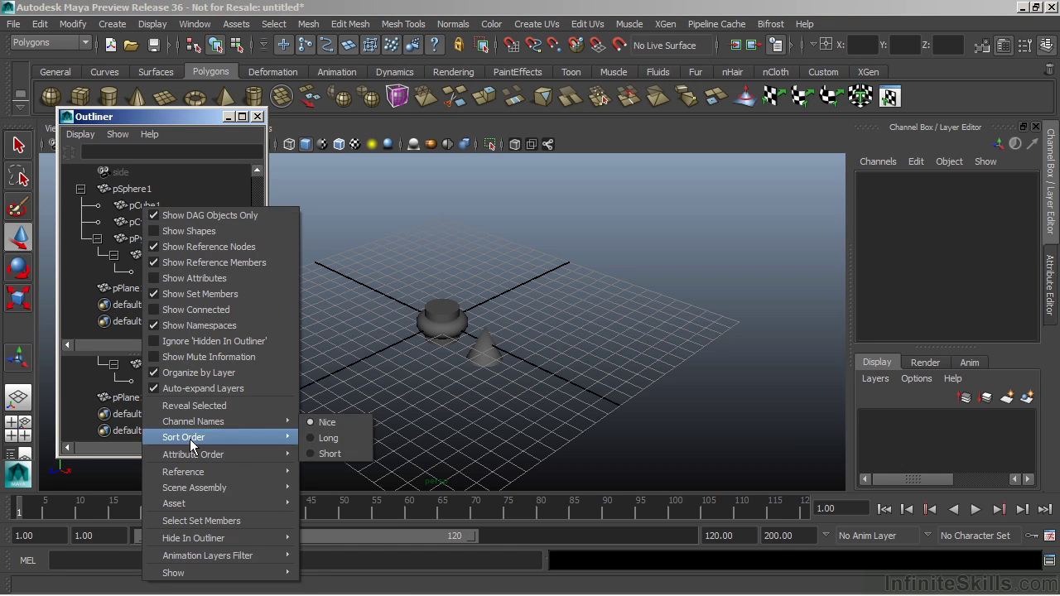
{"action": "mouse_move", "coordinate": [184, 540]}
{"action": "left_click", "coordinate": [335, 554]}
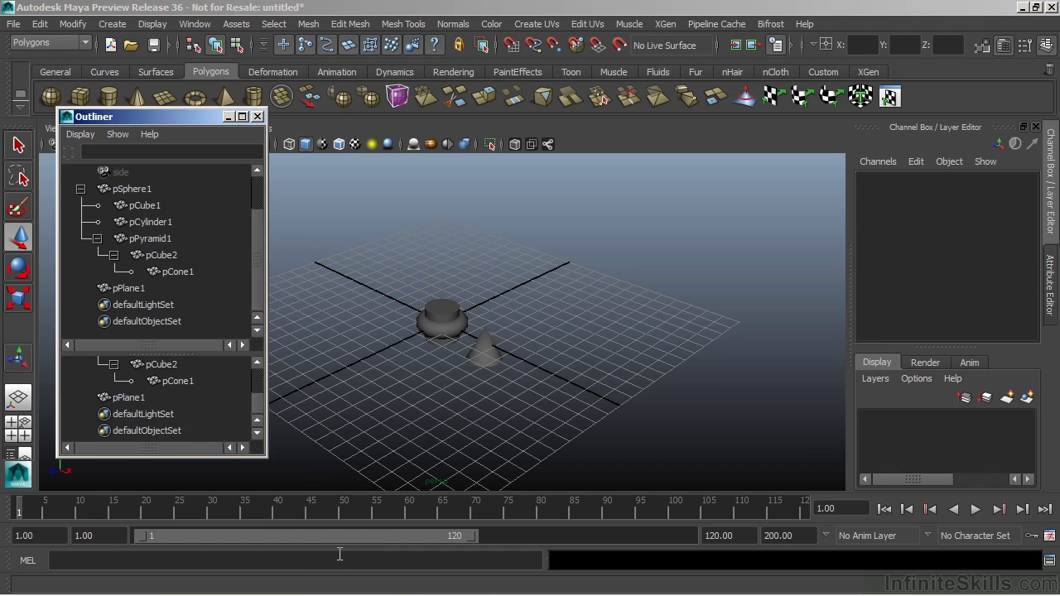
{"action": "scroll", "coordinate": [258, 240], "scroll_direction": "up", "scroll_amount": 1}
{"action": "left_click", "coordinate": [125, 205]}
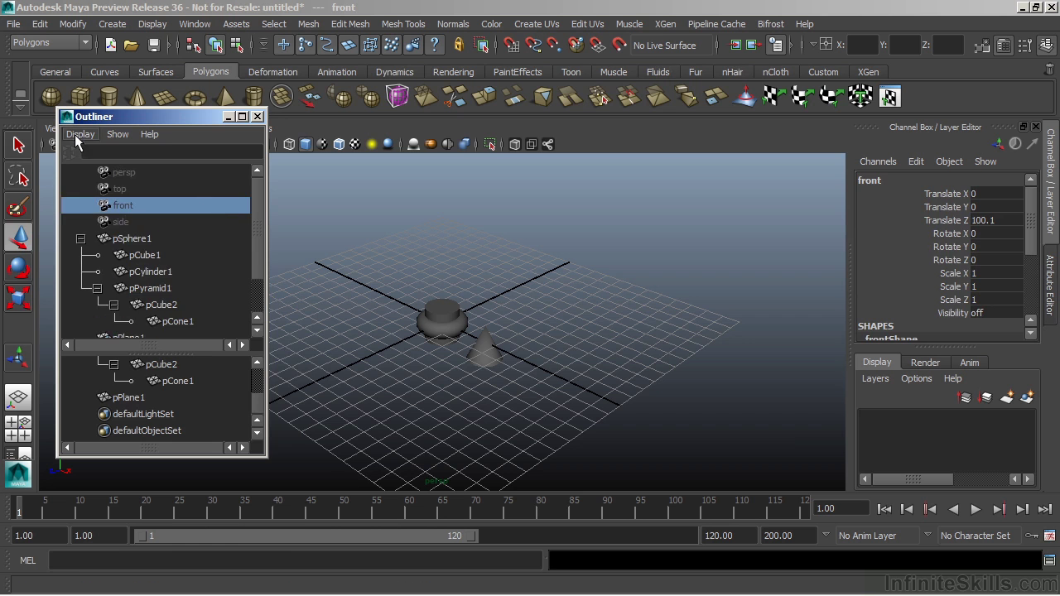
{"action": "left_click", "coordinate": [80, 134]}
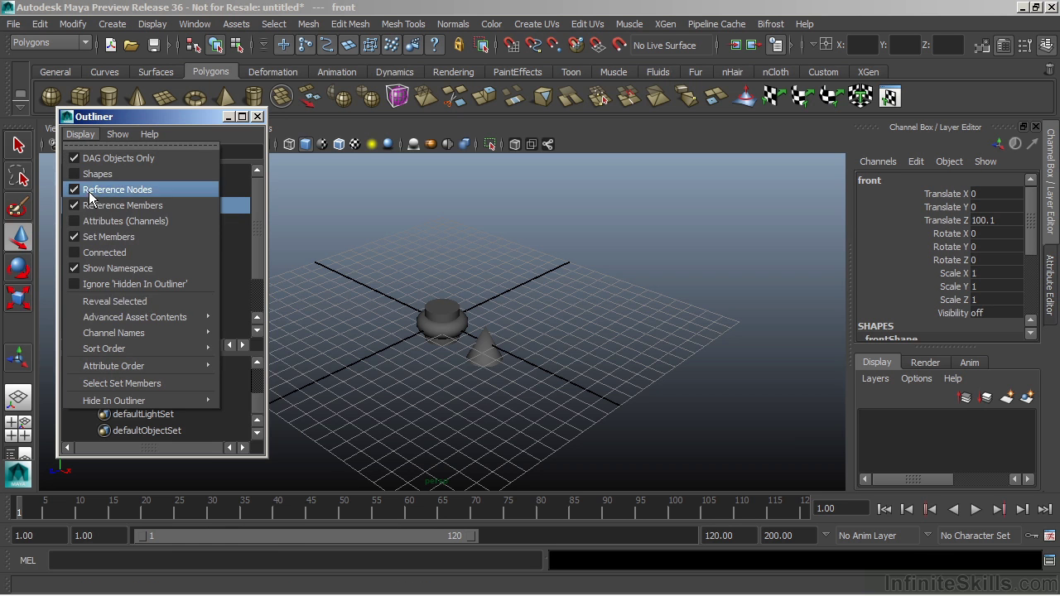
{"action": "left_click", "coordinate": [148, 284]}
{"action": "scroll", "coordinate": [255, 256], "scroll_direction": "down", "scroll_amount": 1}
{"action": "scroll", "coordinate": [262, 190], "scroll_direction": "up", "scroll_amount": 1}
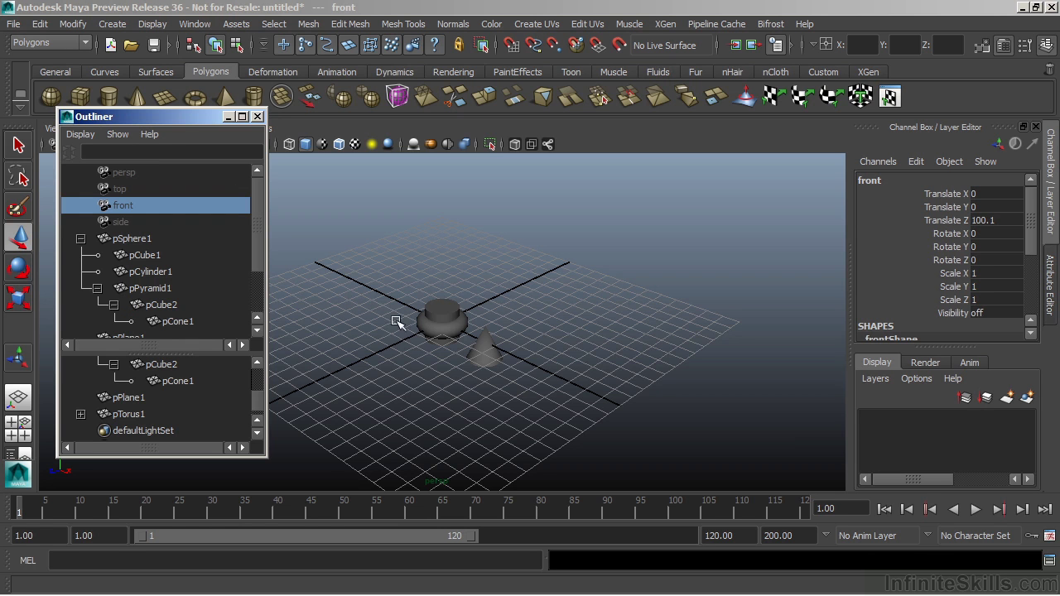
Step: Show shape nodes in the Outliner and expand pCube1 to see its shape
{"action": "left_click", "coordinate": [83, 136]}
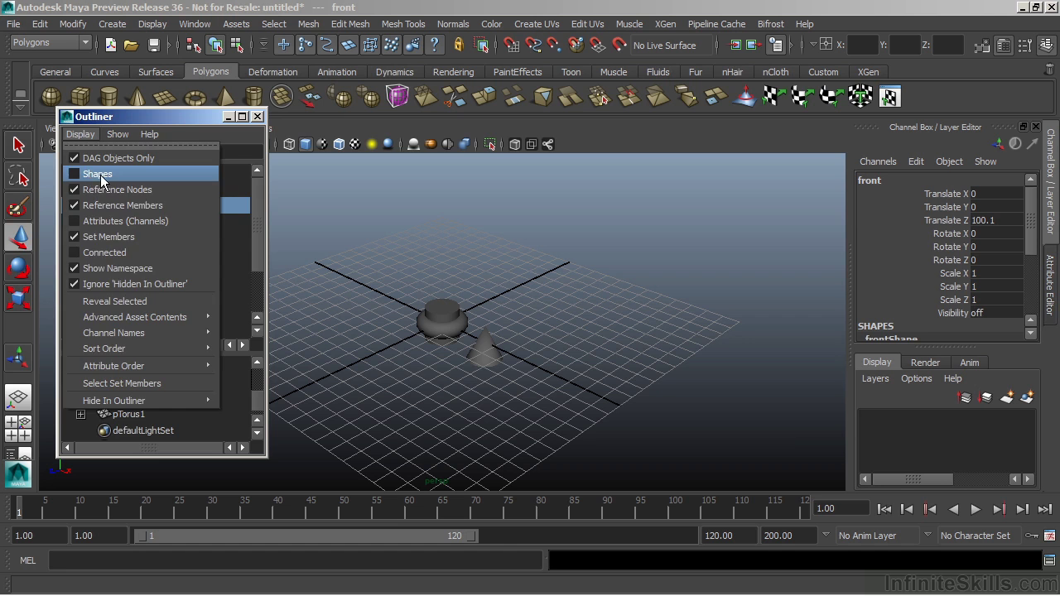
{"action": "left_click", "coordinate": [92, 177]}
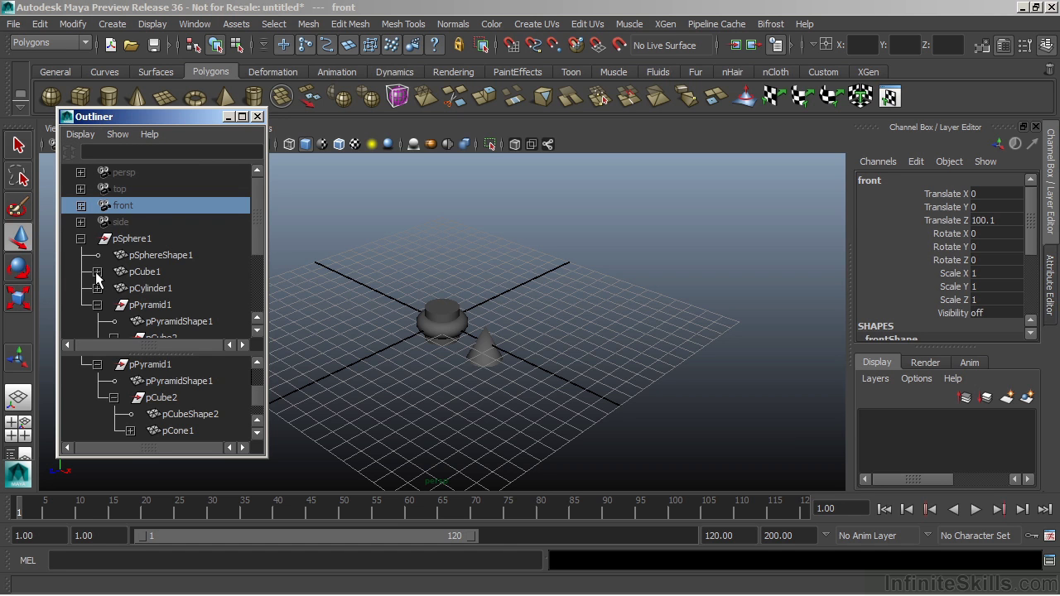
{"action": "left_click", "coordinate": [97, 272]}
{"action": "scroll", "coordinate": [241, 241], "scroll_direction": "down", "scroll_amount": 3}
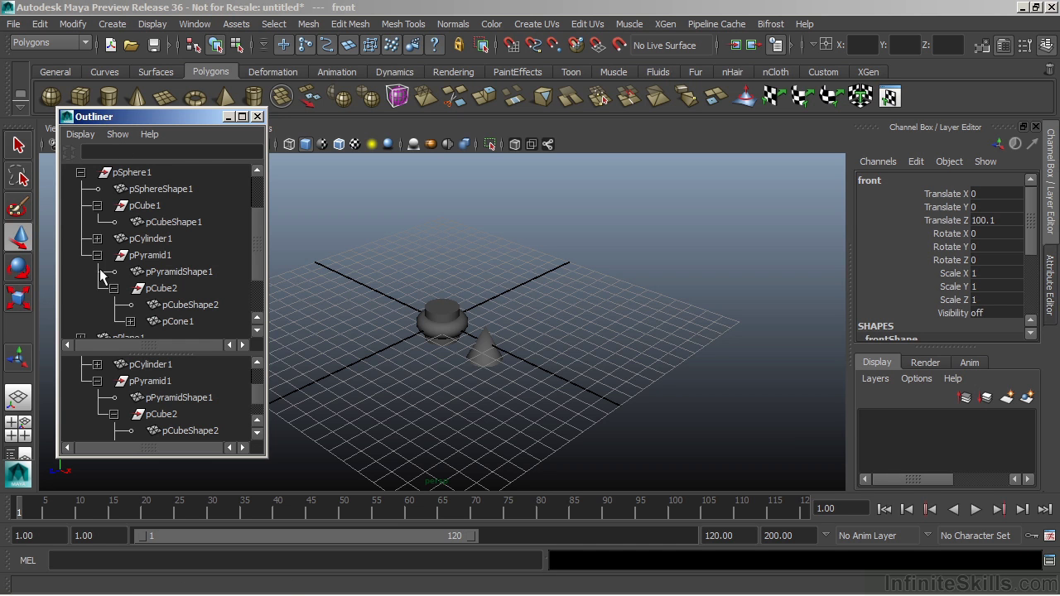
{"action": "scroll", "coordinate": [248, 235], "scroll_direction": "down", "scroll_amount": 2}
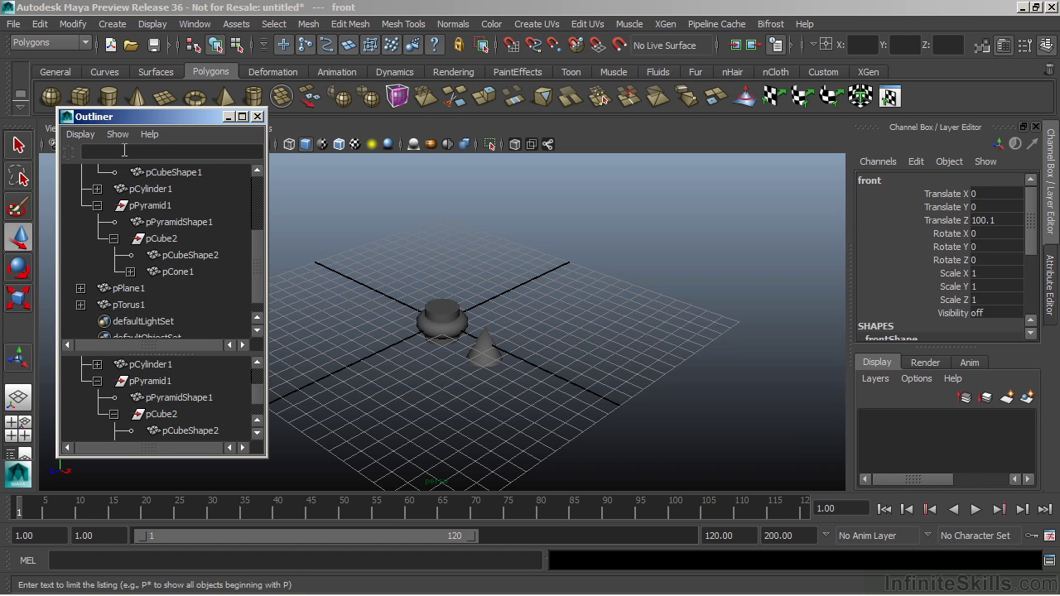
{"action": "left_click", "coordinate": [80, 134]}
Step: Hide shape nodes again and filter the Outliner to Show > Objects > Polygon Objects
{"action": "left_click", "coordinate": [91, 176]}
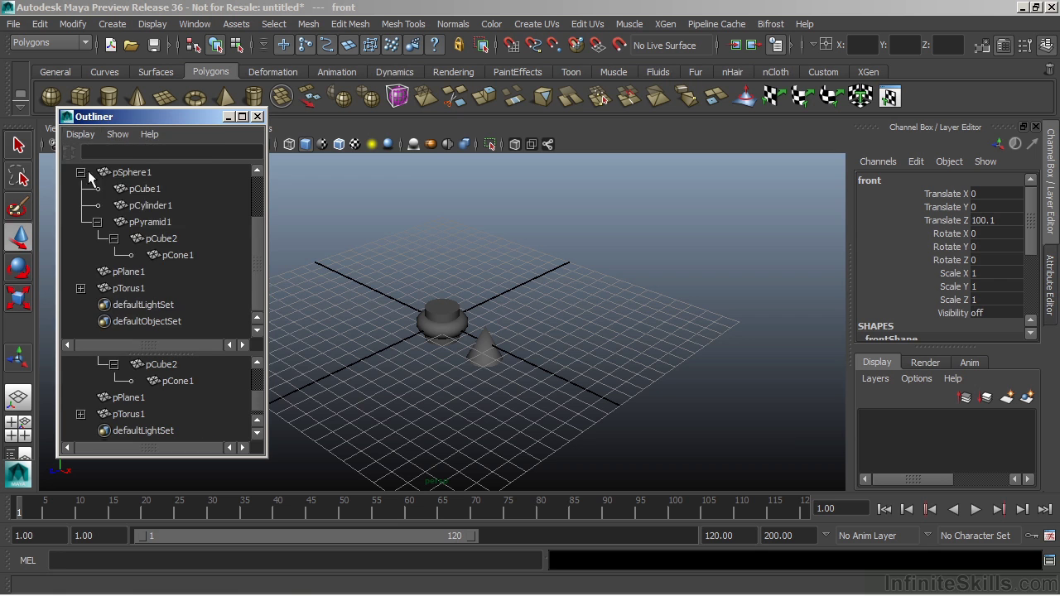
{"action": "left_click", "coordinate": [117, 134]}
{"action": "mouse_move", "coordinate": [141, 158]}
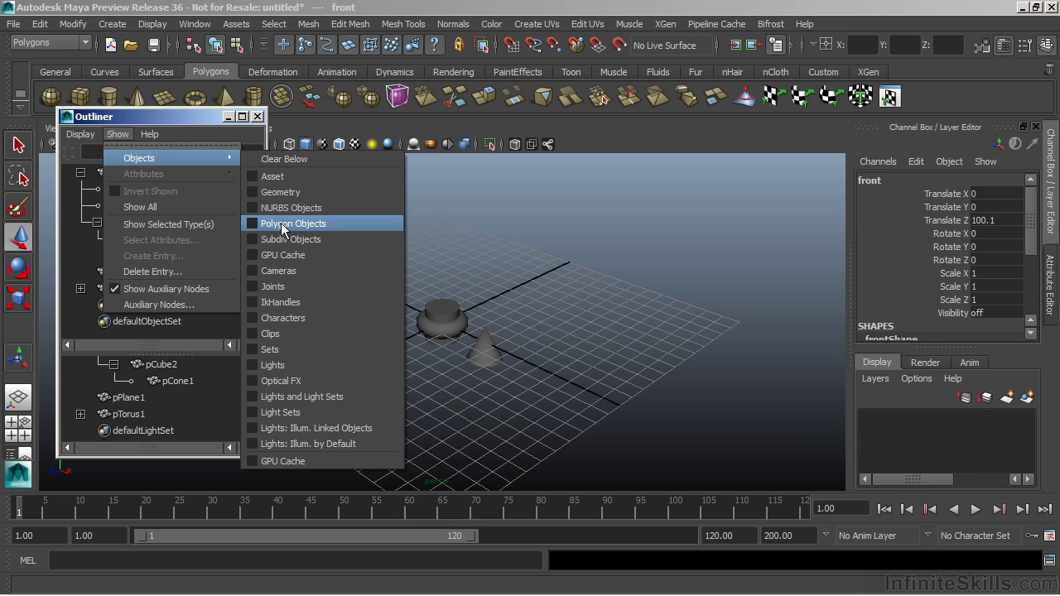
{"action": "left_click", "coordinate": [286, 225]}
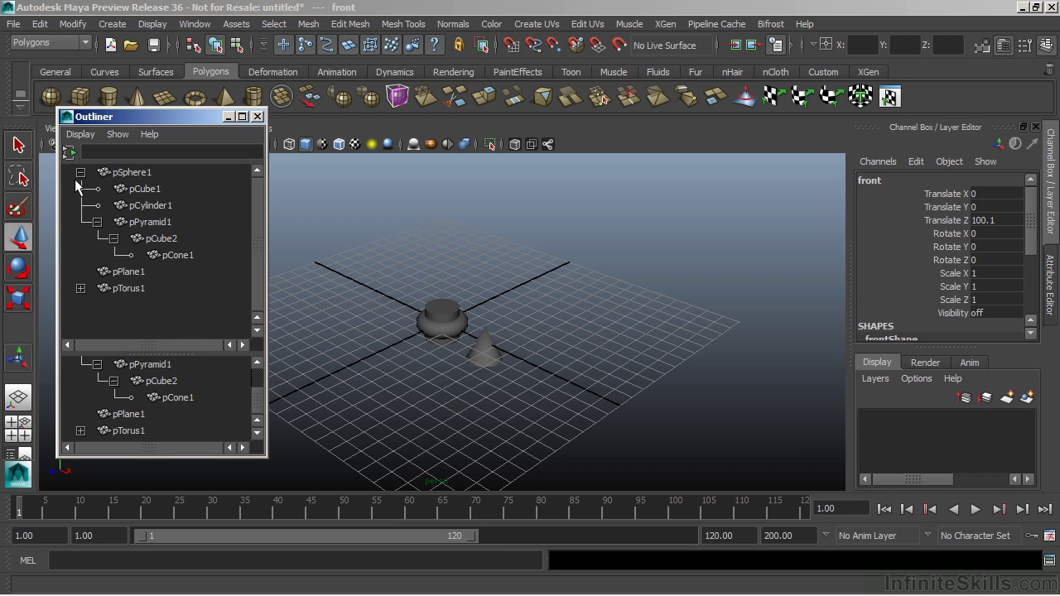
Step: Switch off the Polygon Objects filter so cameras and sets list again
{"action": "left_click", "coordinate": [120, 135]}
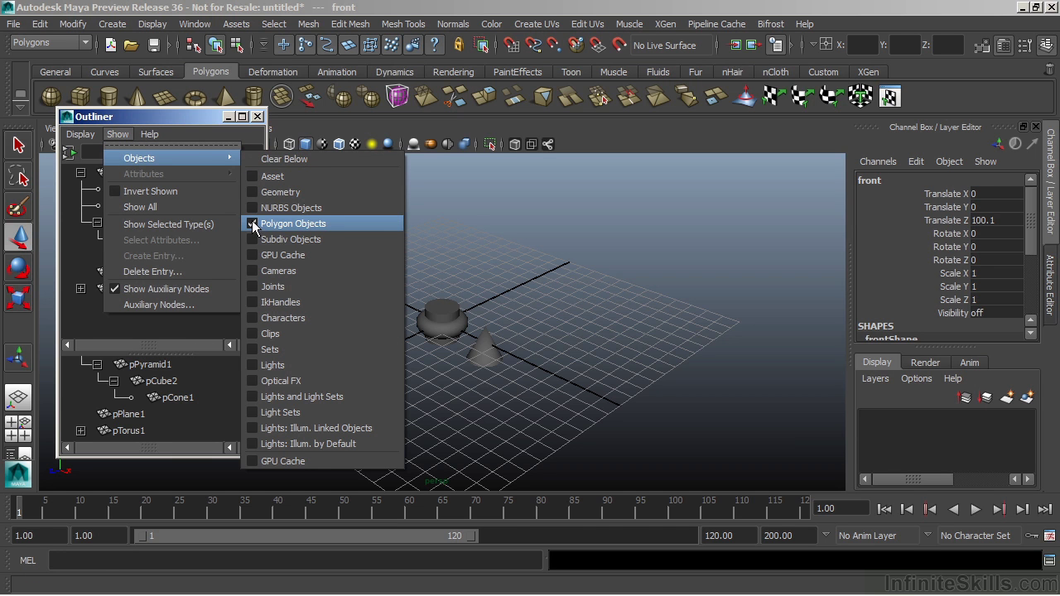
{"action": "left_click", "coordinate": [192, 116]}
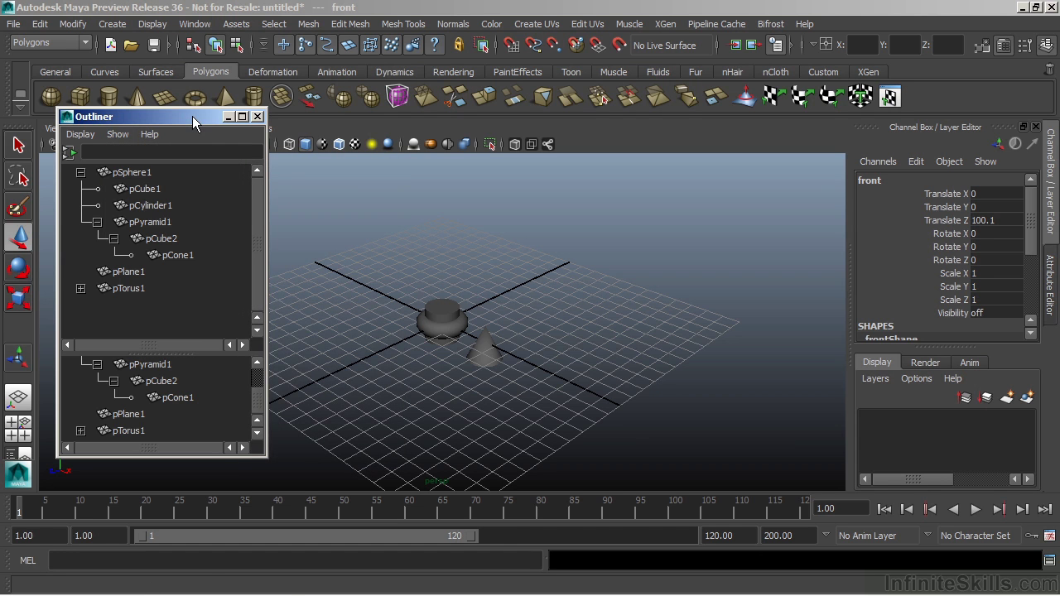
{"action": "left_click", "coordinate": [70, 152]}
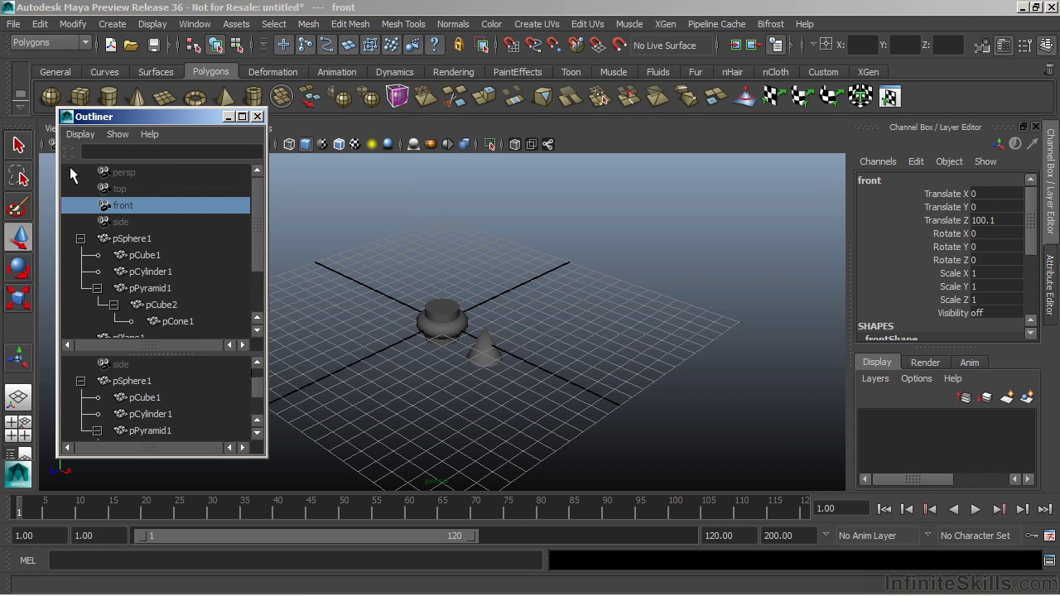